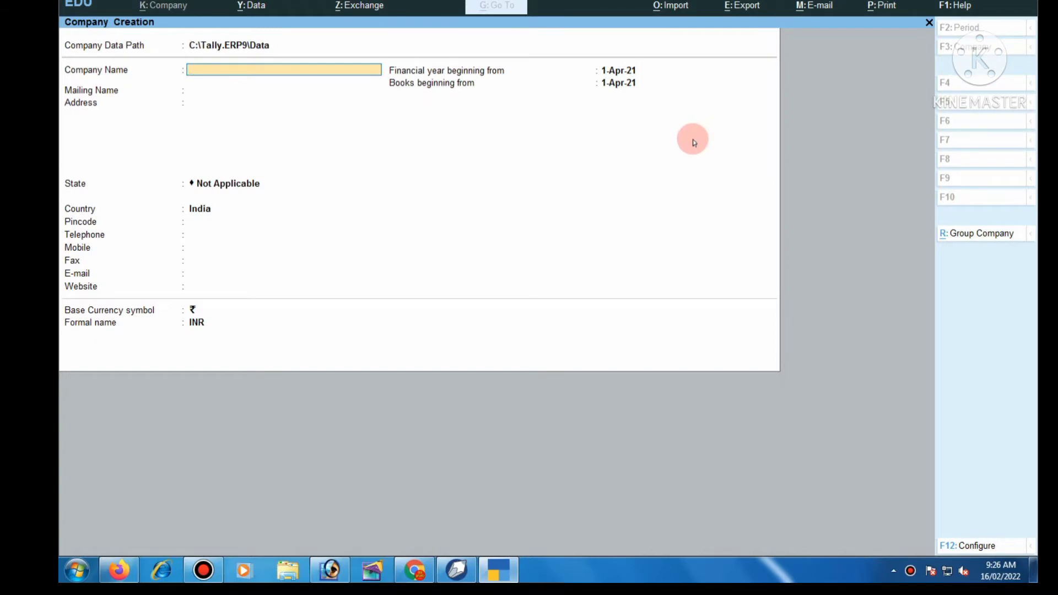
- Name the new company ABC LTD and set its state to Uttarakhand
text(ABC LTD.)
key(Return)
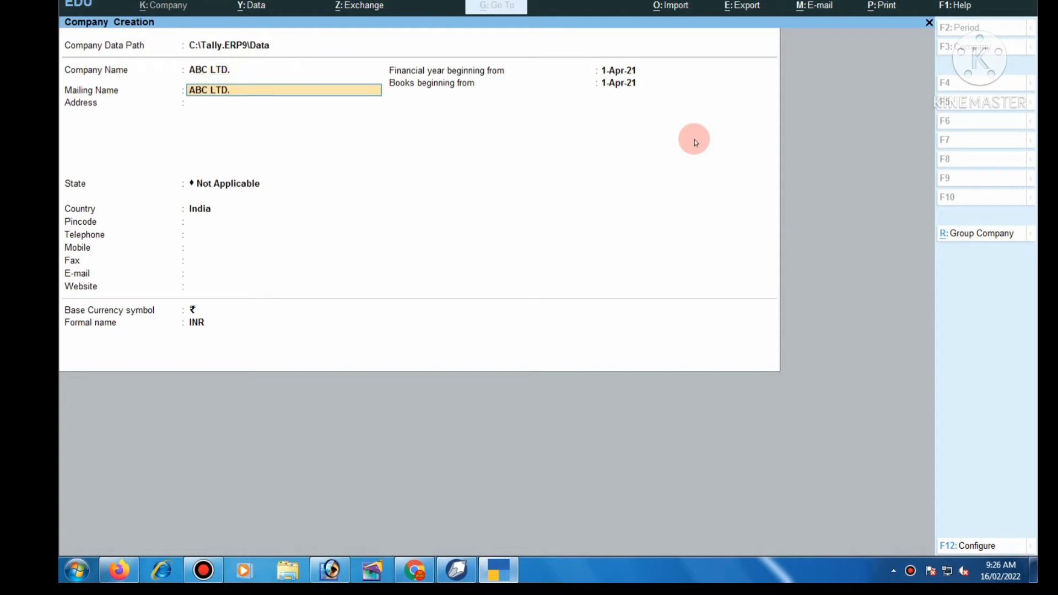
key(Return)
key(Return)
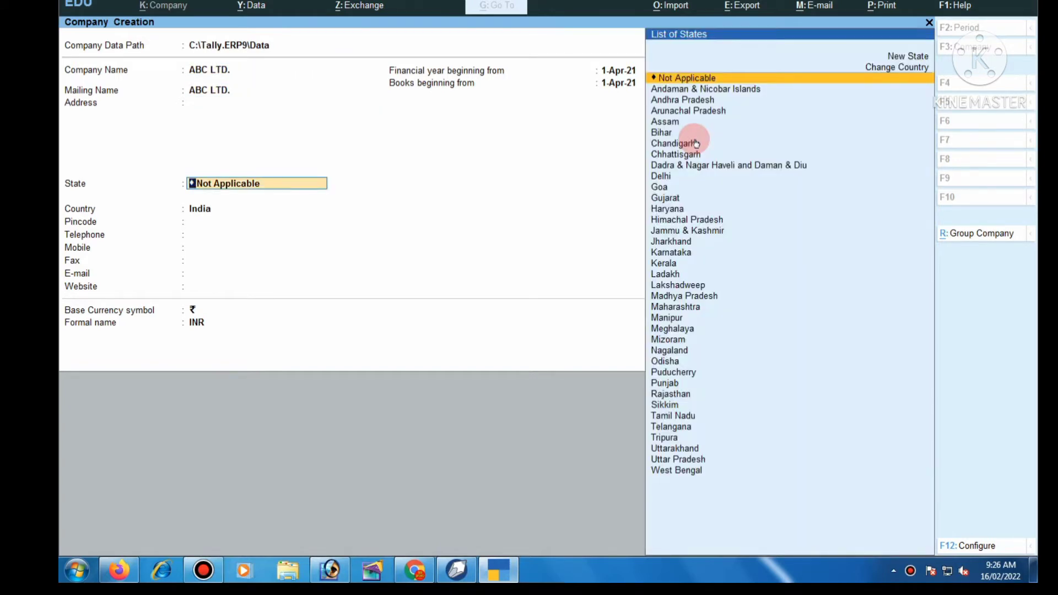
text(U)
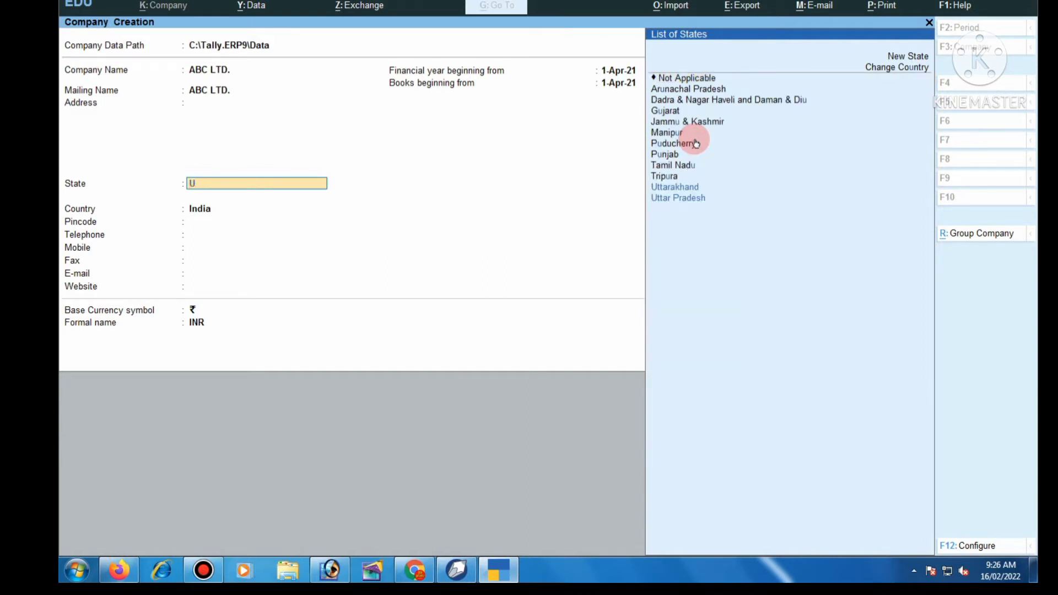
key(Return)
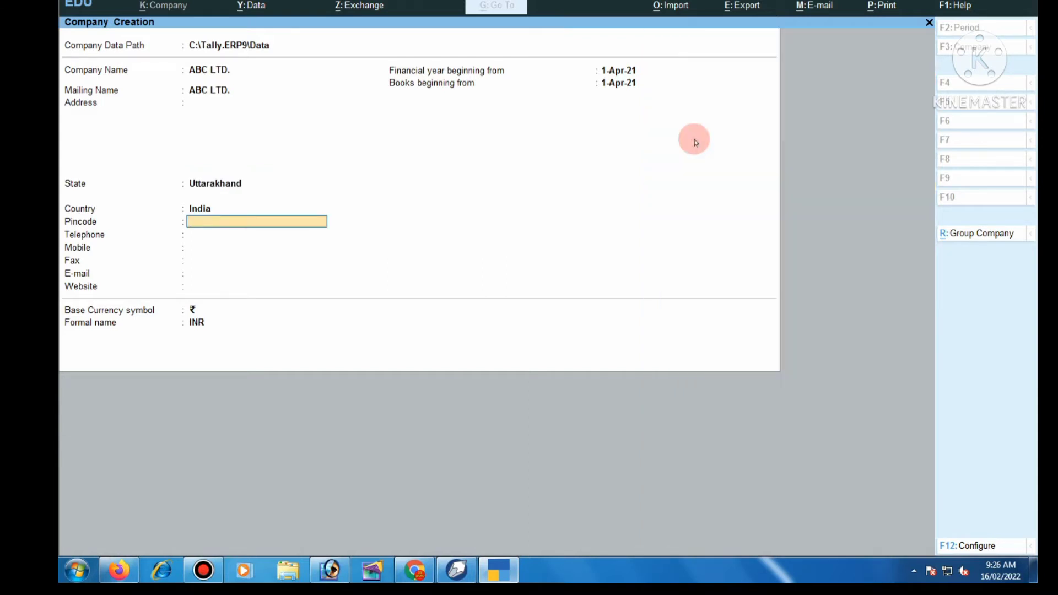
text(263139)
key(Return)
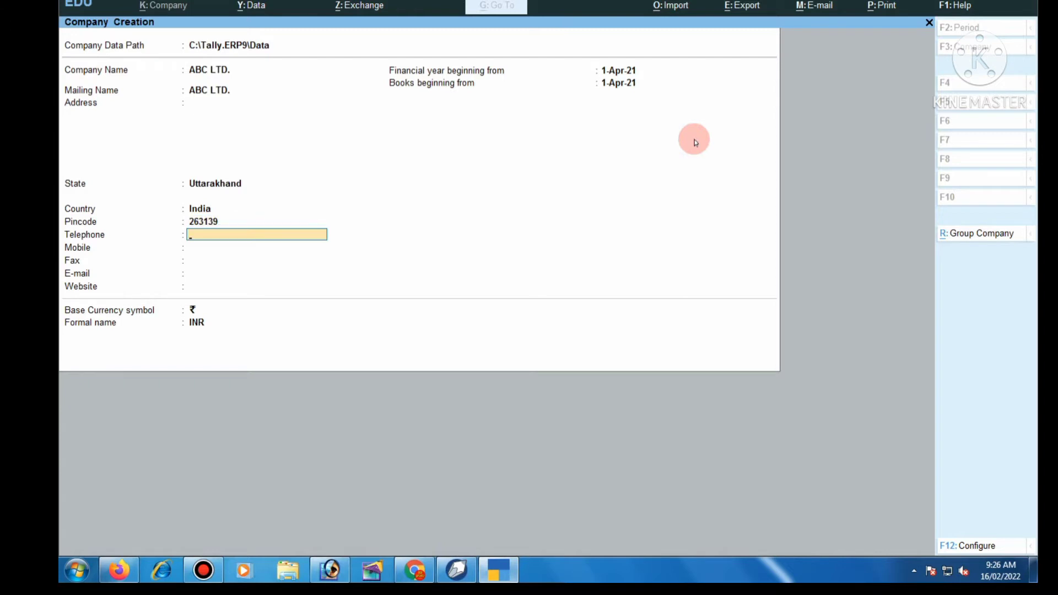
key(Return)
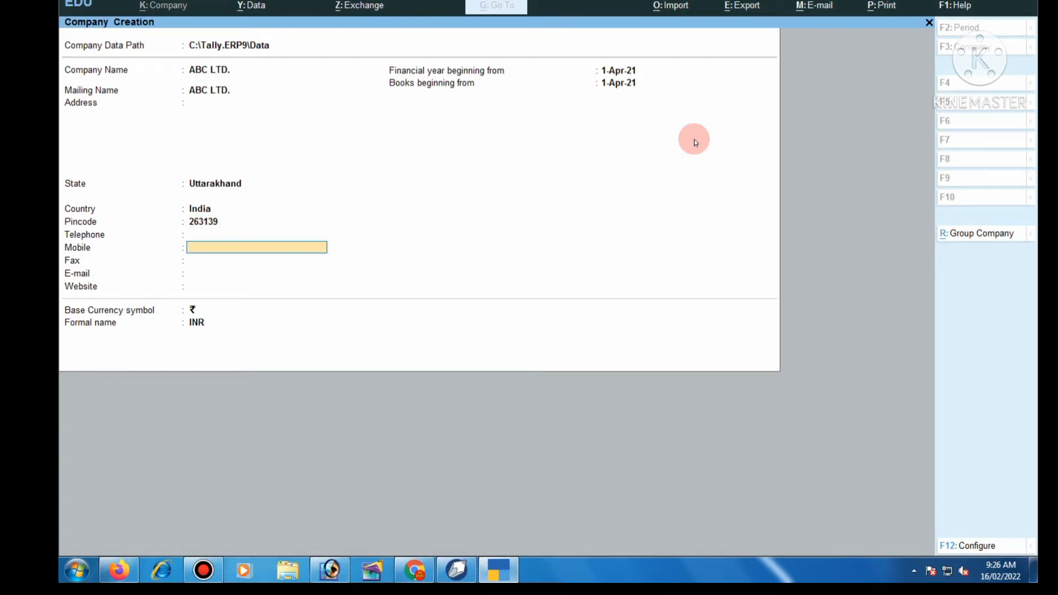
key(Return)
key(Return)
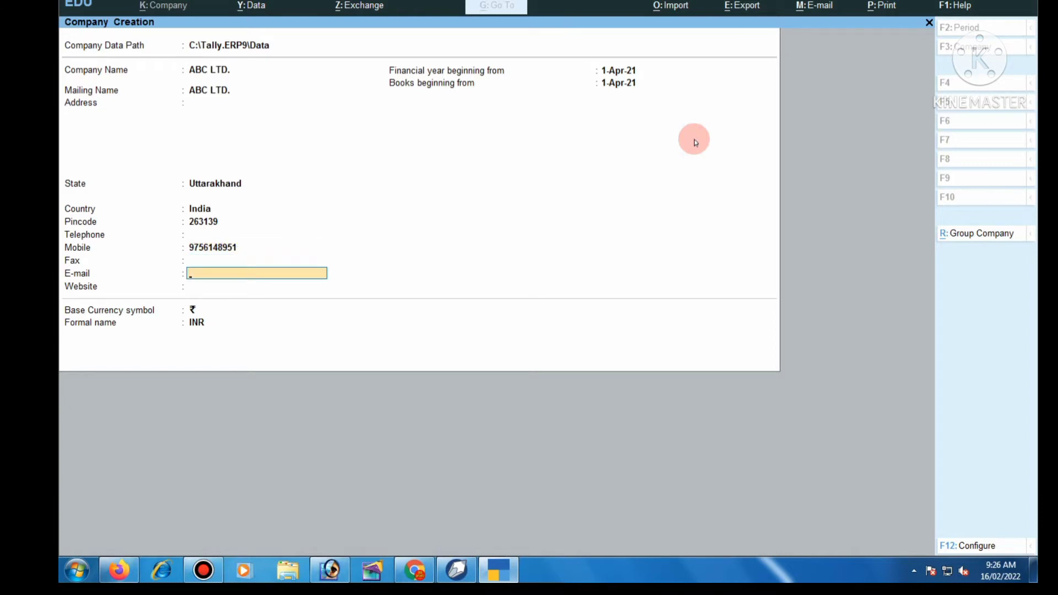
key(Return)
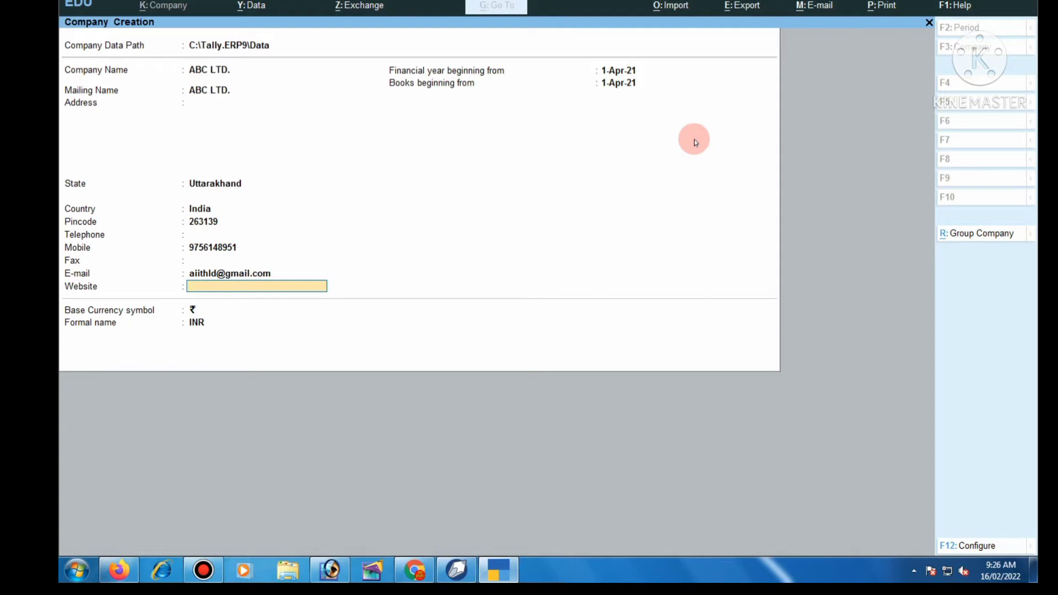
text(www.aiitcompedu.org)
key(Return)
key(Return)
key(Return)
key(Return)
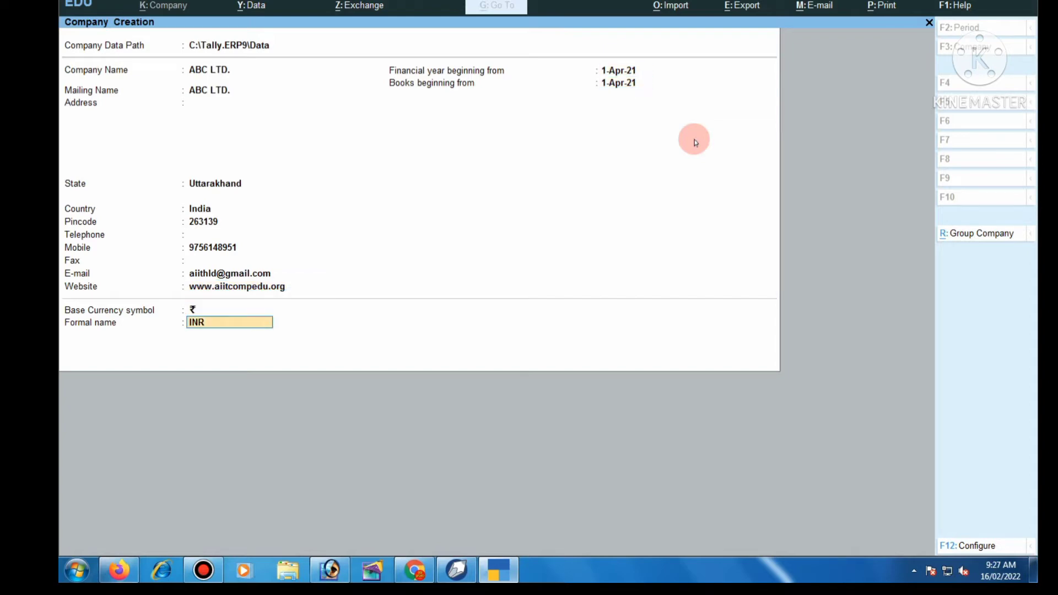
key(Return)
key(Return)
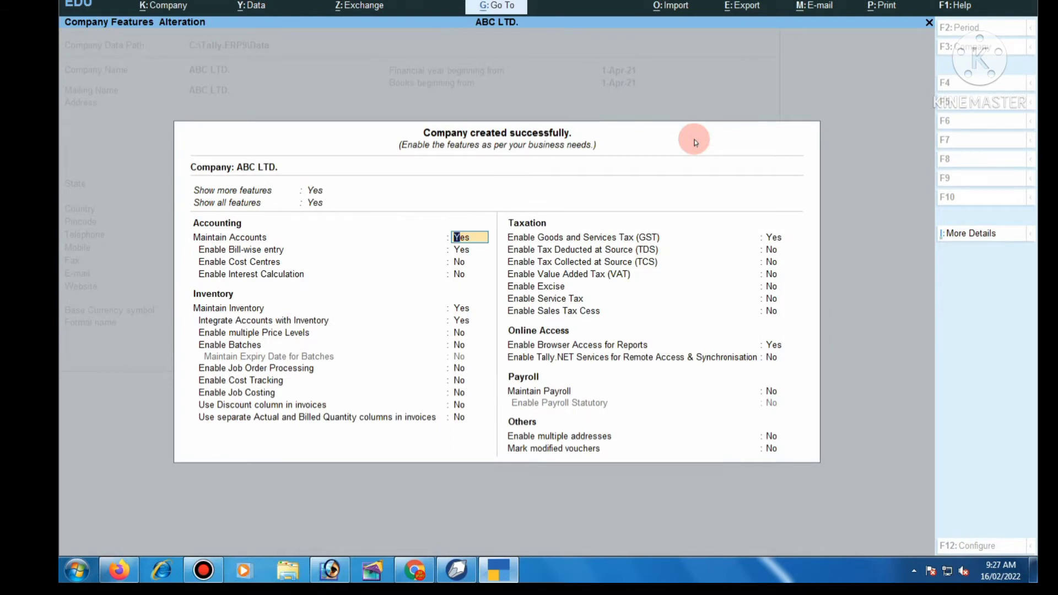
- Set Bill-wise entry, GST and Browser Access to No and accept the company features
key(Return)
text(n)
key(Return)
key(Return)
key(Return)
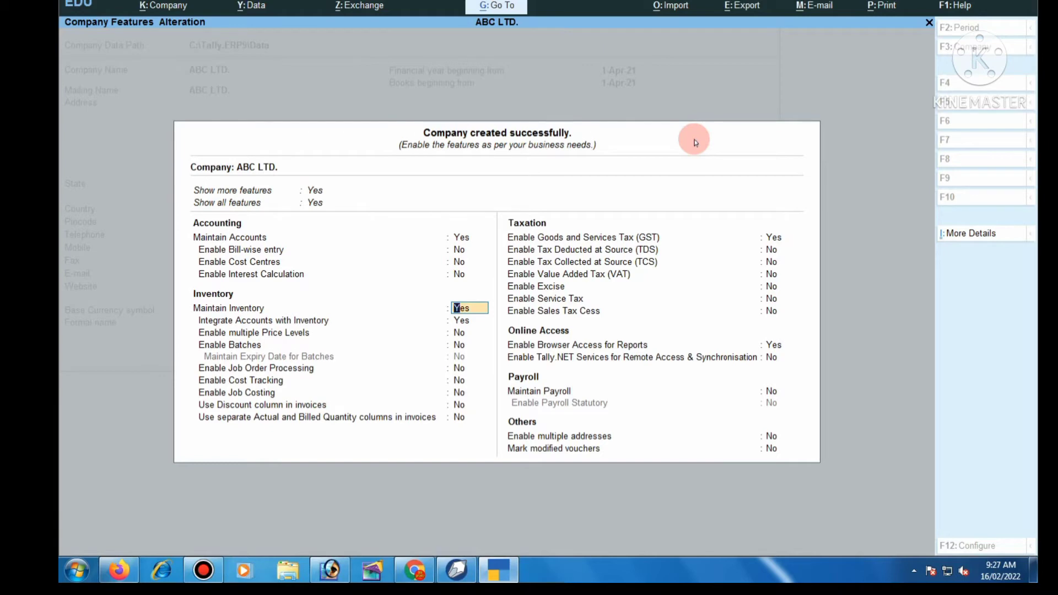
key(Return)
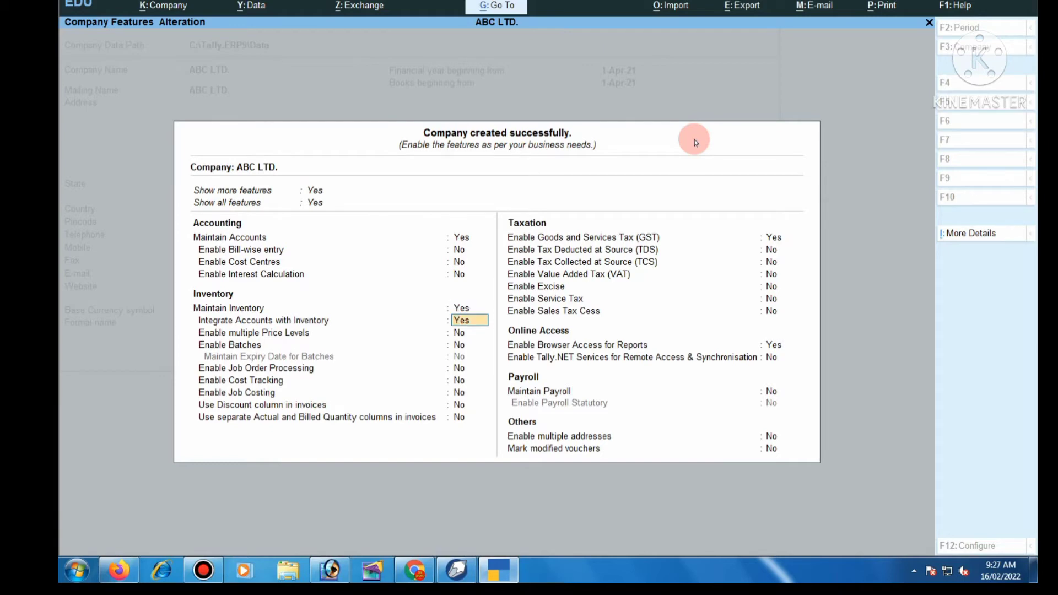
key(Return)
key(Return)
key(Return)
key(Return)
key(Return)
key(Return)
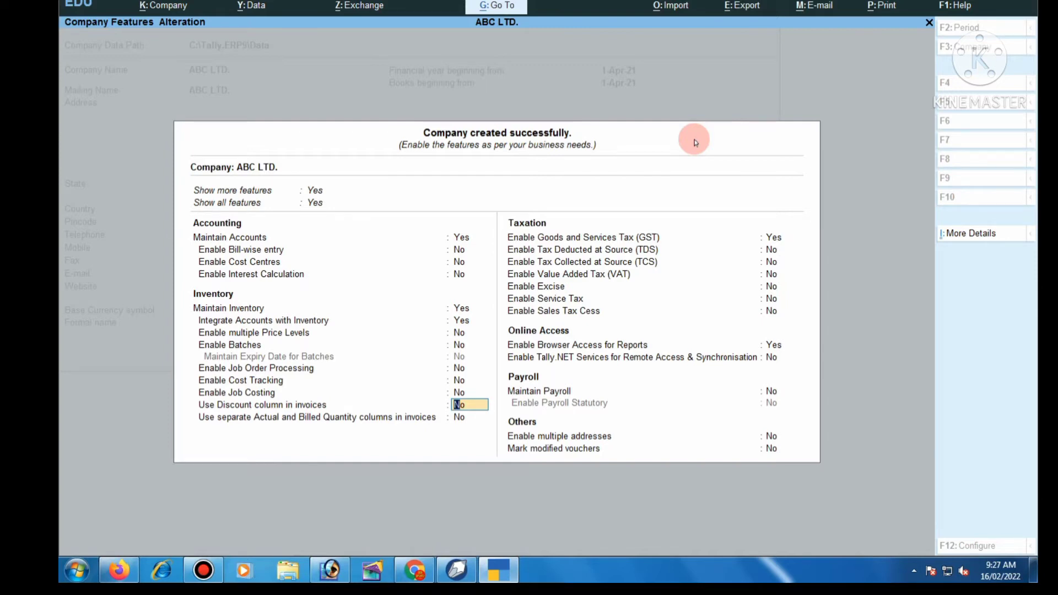
key(Return)
key(Return)
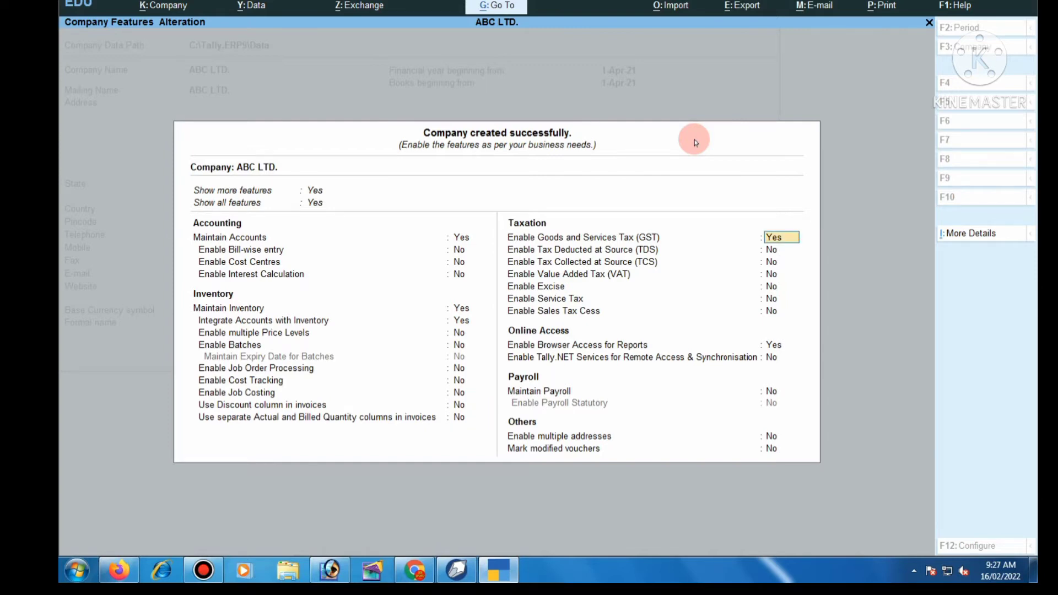
text(no)
key(Return)
key(Return)
key(Return)
key(Return)
key(Return)
key(Return)
key(Return)
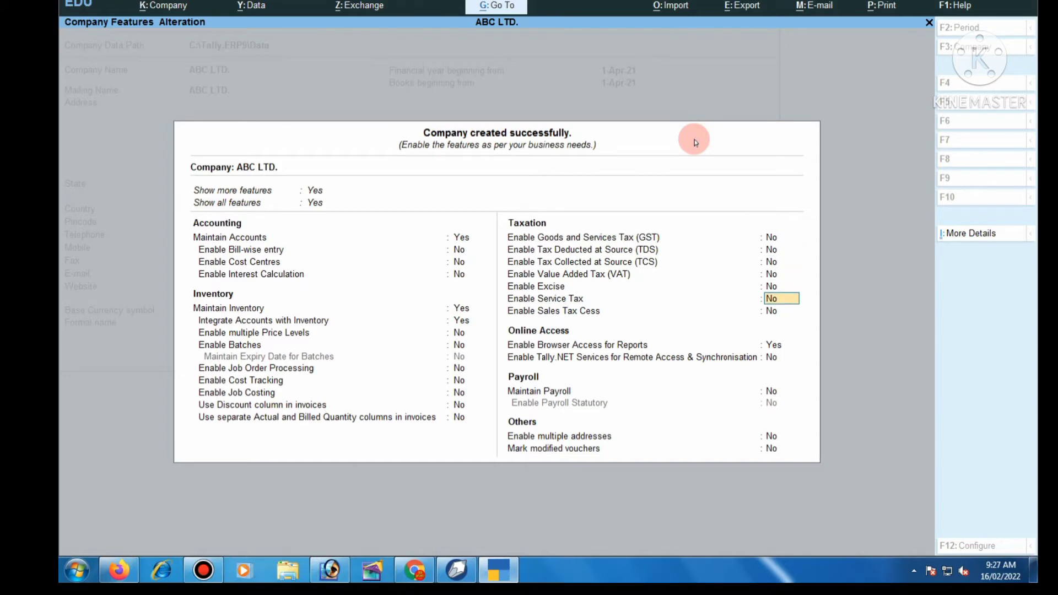
text(no)
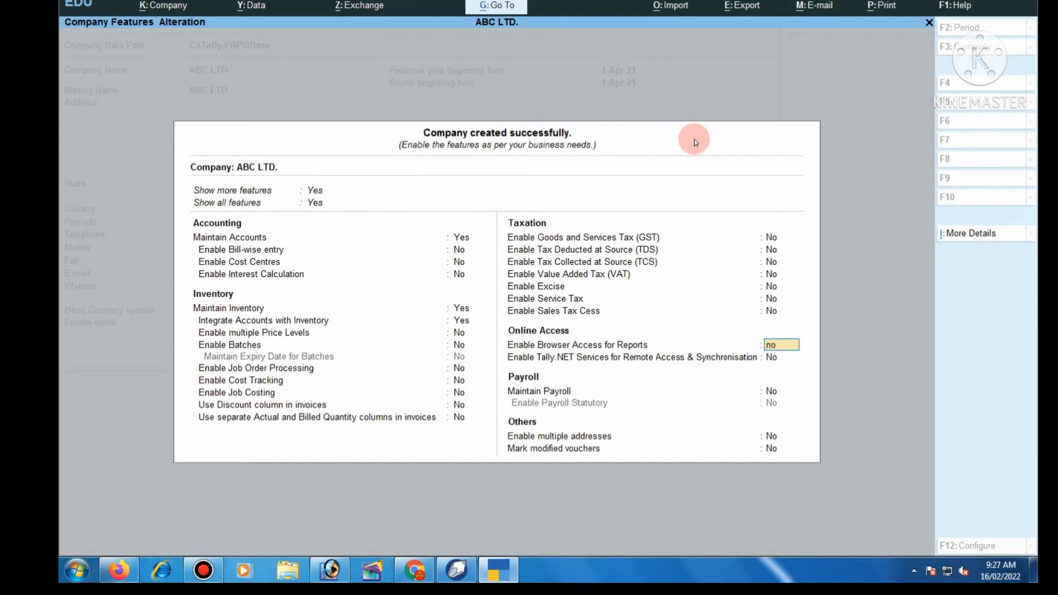
key(ctrl)
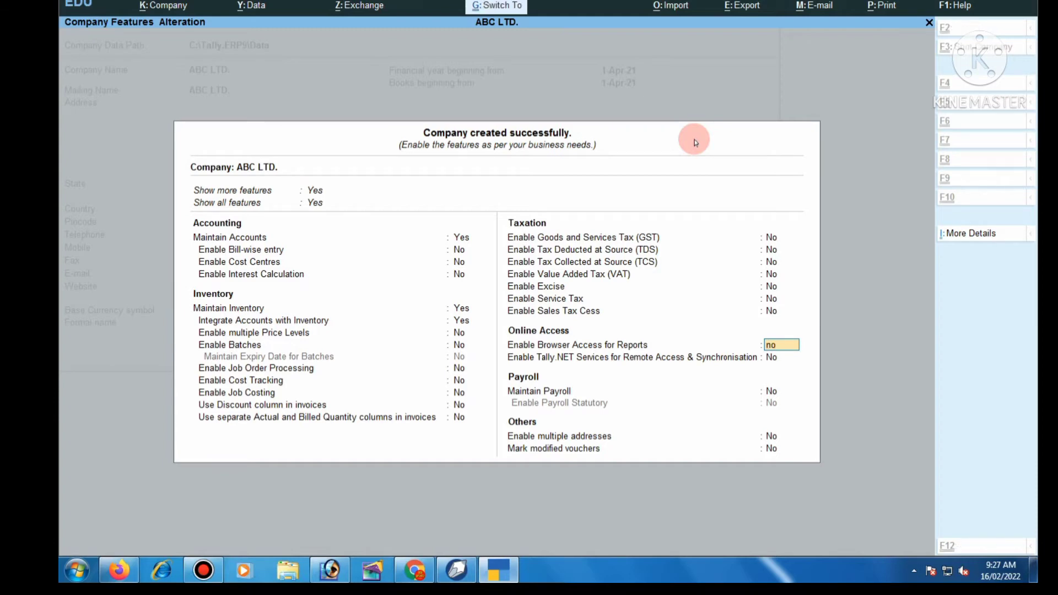
key(ctrl+a)
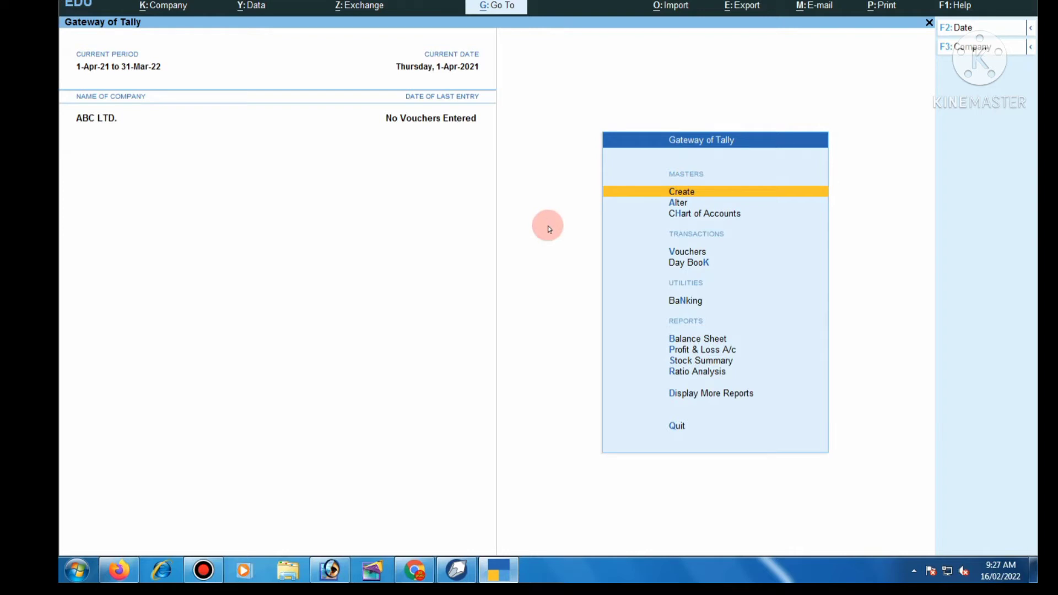
click(683, 253)
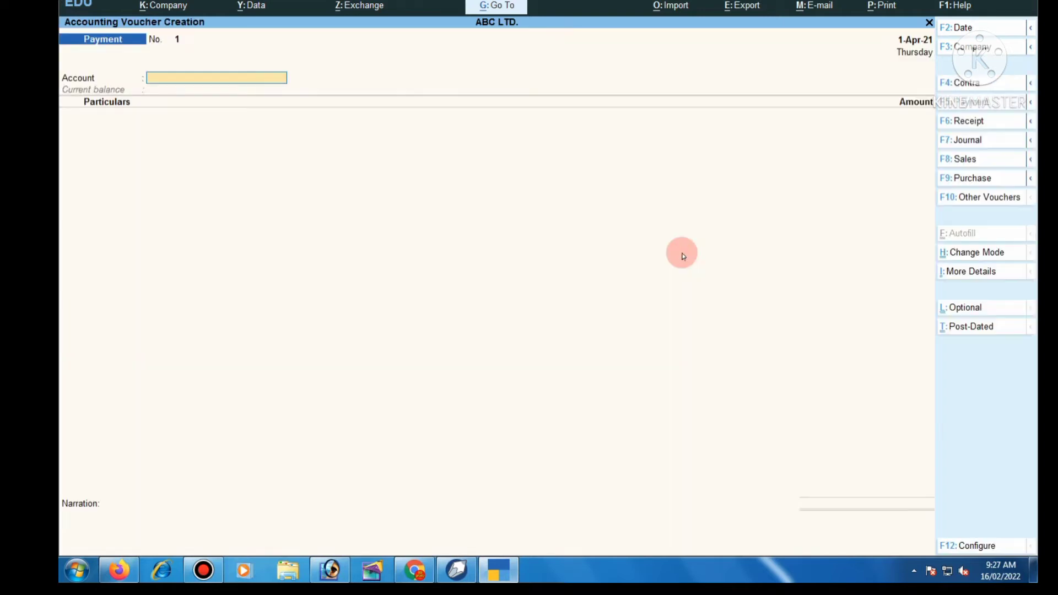
click(1031, 179)
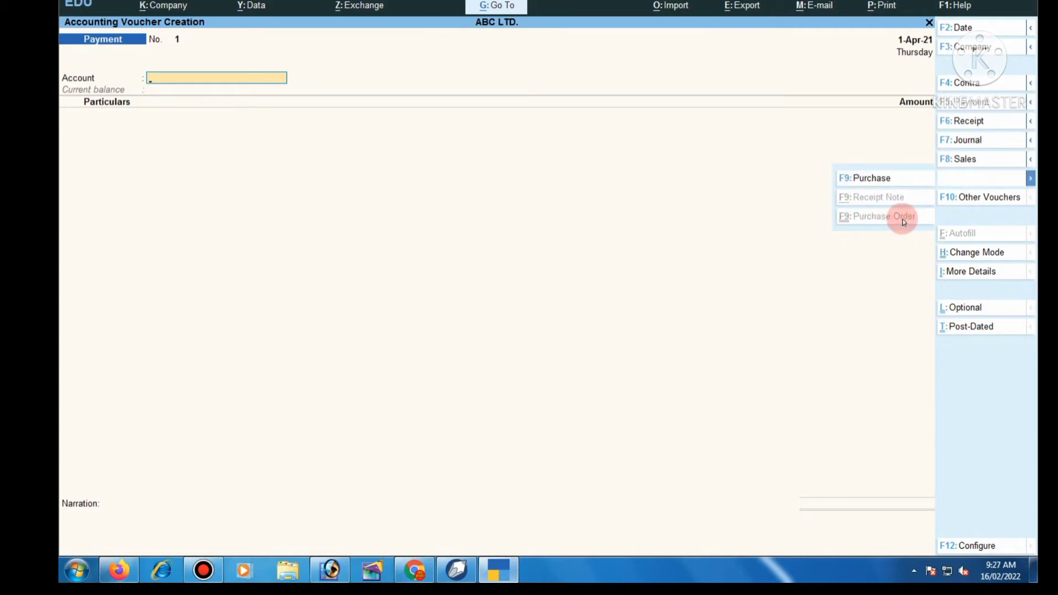
click(1031, 160)
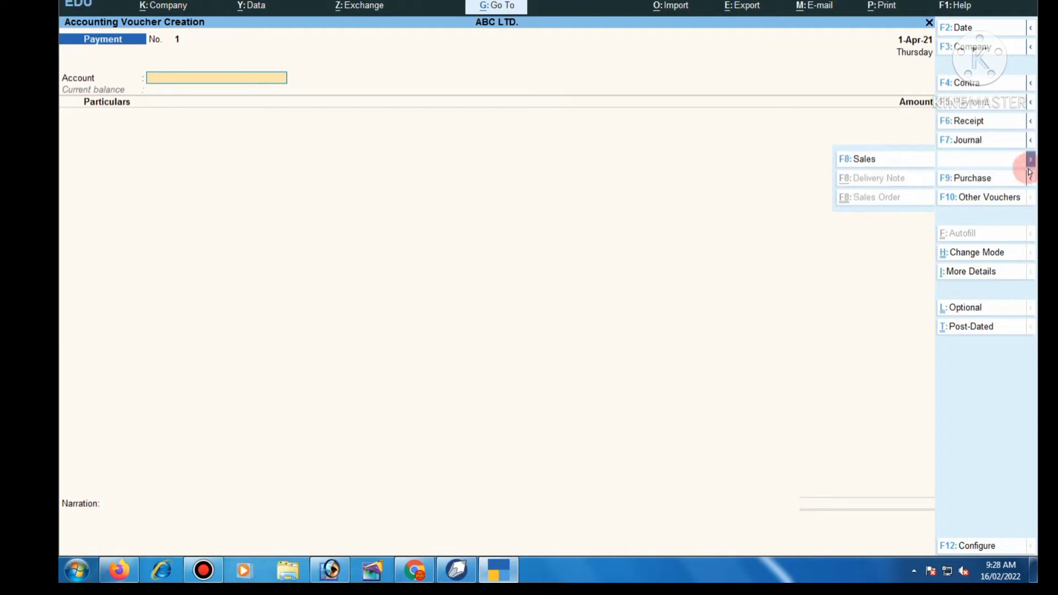
click(773, 341)
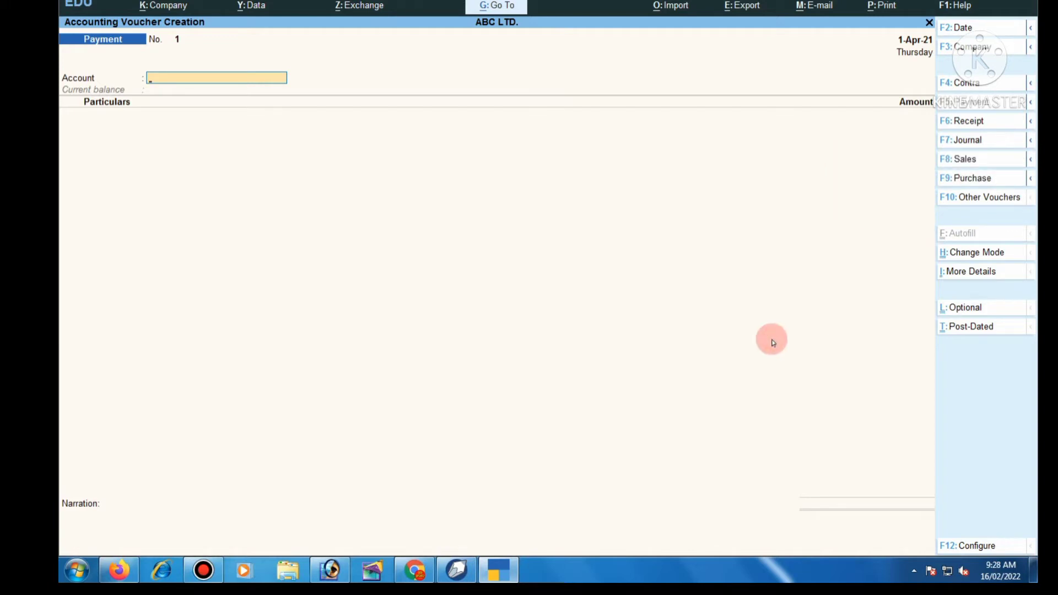
key(Escape)
key(Return)
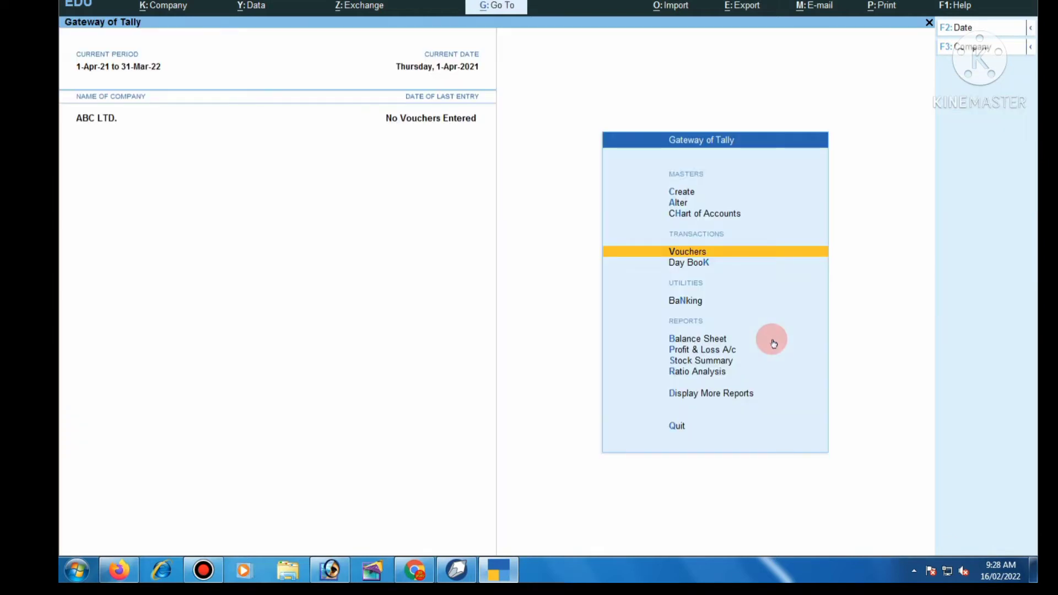
- Activate the Purchase Order voucher type under Alter > Voucher Type and save it
click(679, 203)
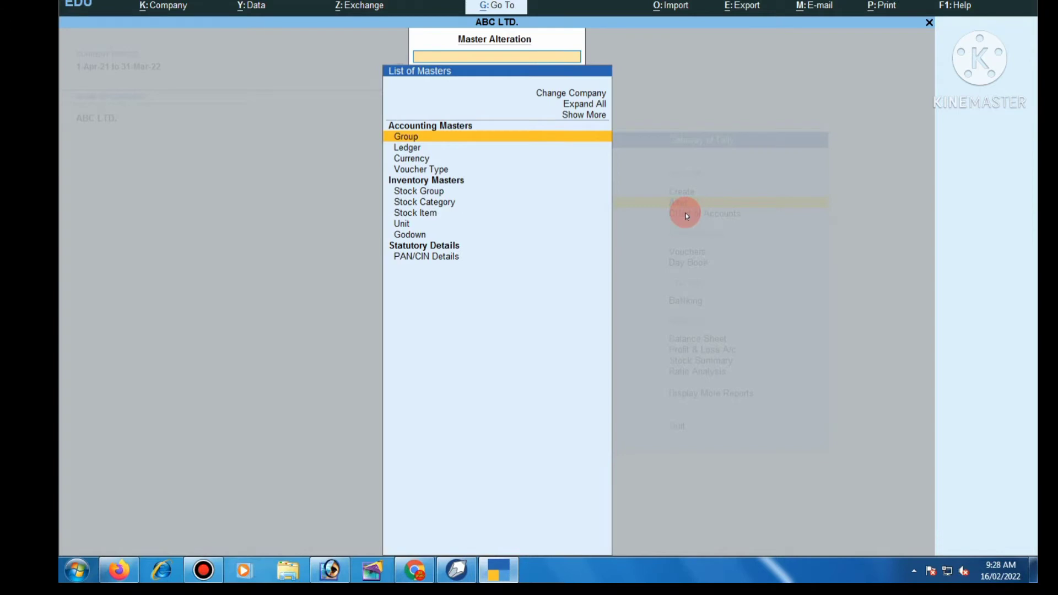
key(Down)
key(Down)
key(Down)
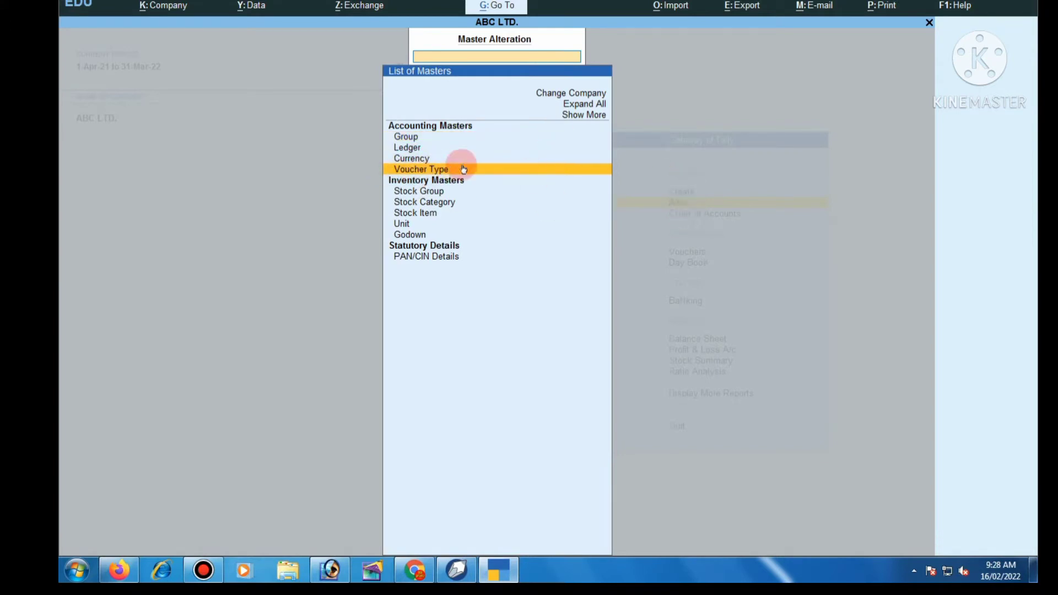
key(Return)
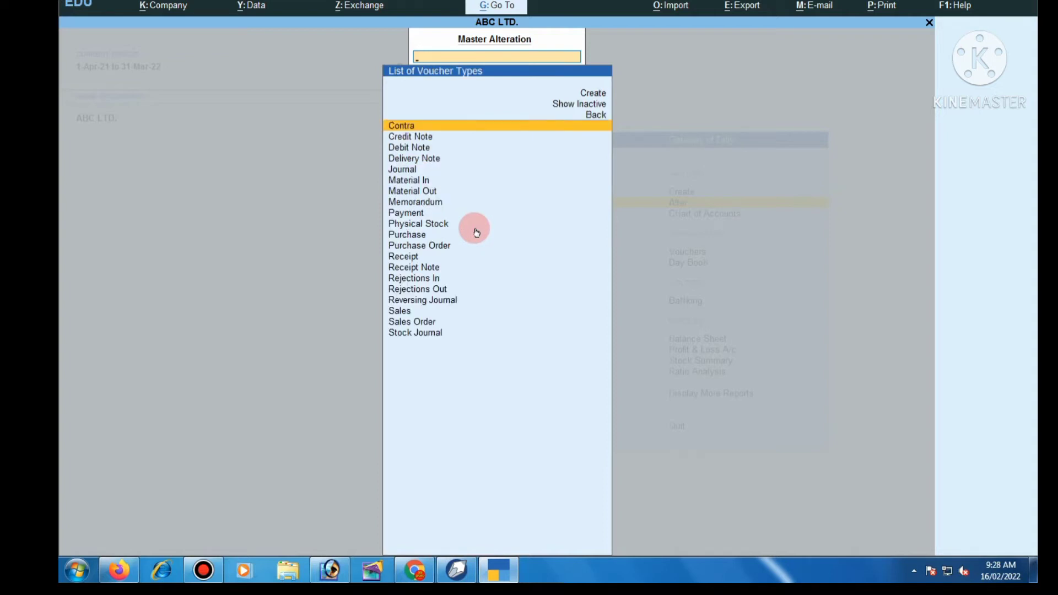
key(Down)
key(Down)
key(Down)
key(Down)
key(Down)
key(Down)
key(Down)
key(Down)
key(Down)
key(Down)
key(Down)
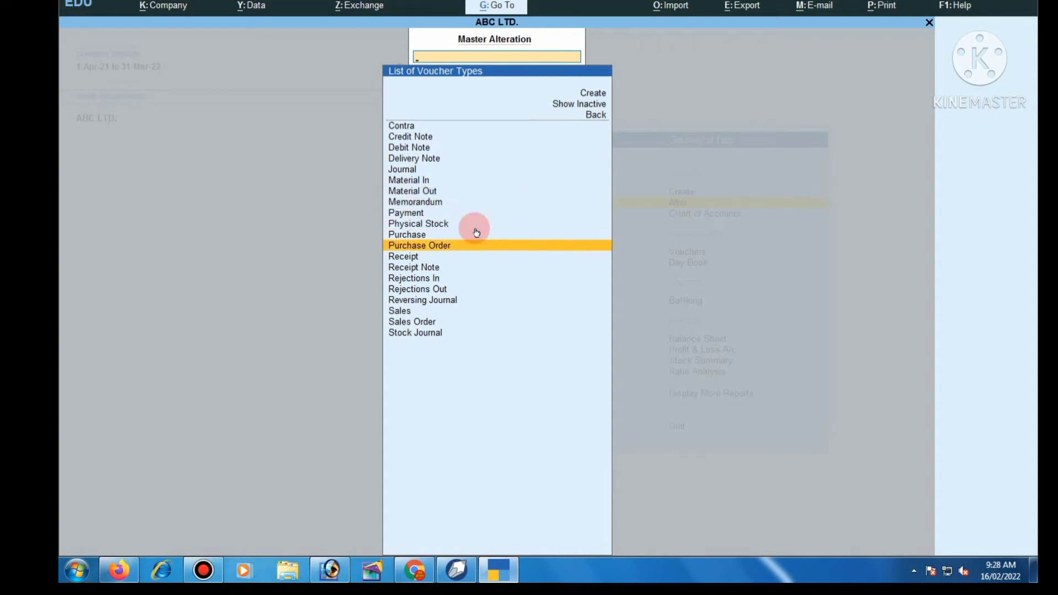
key(Return)
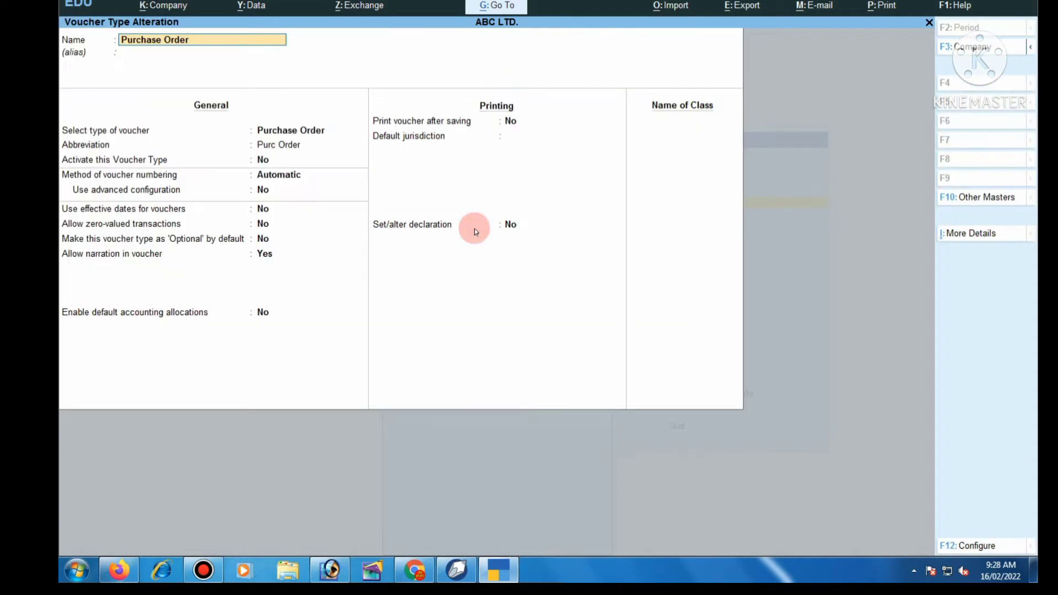
key(Return)
key(Return)
key(Return)
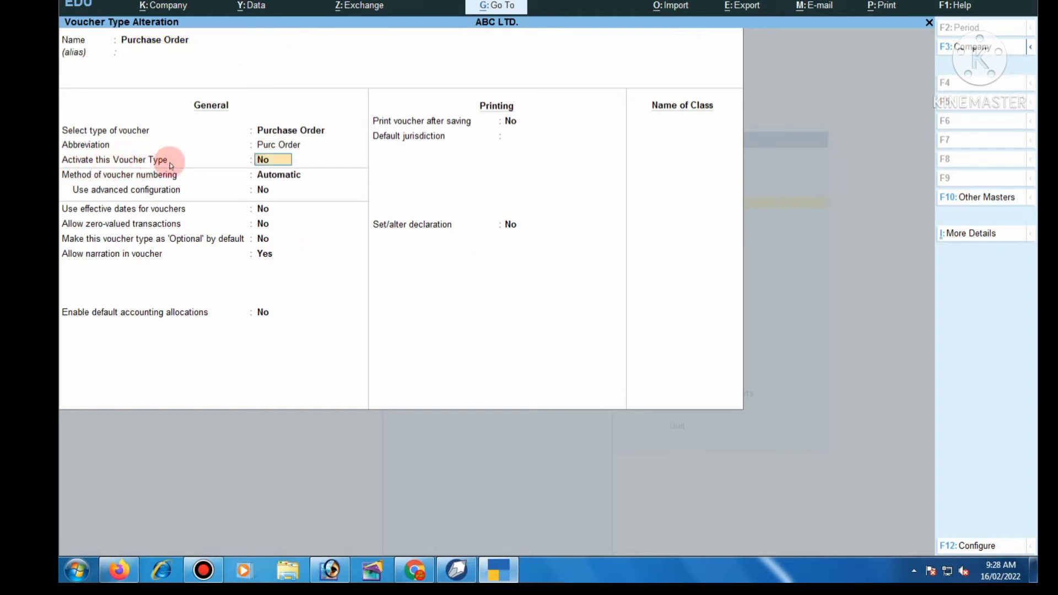
text(ye)
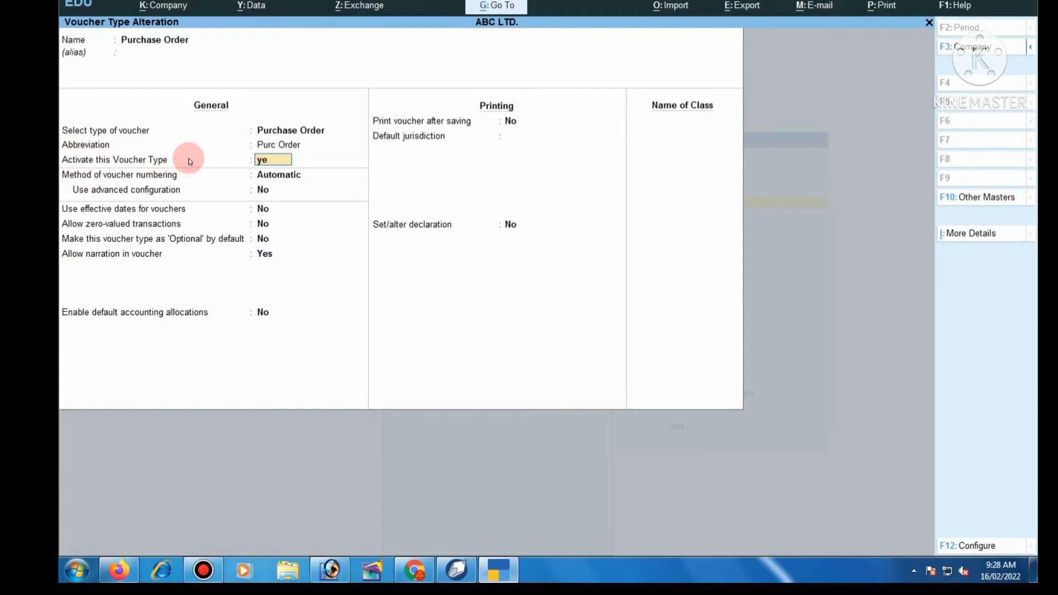
key(Return)
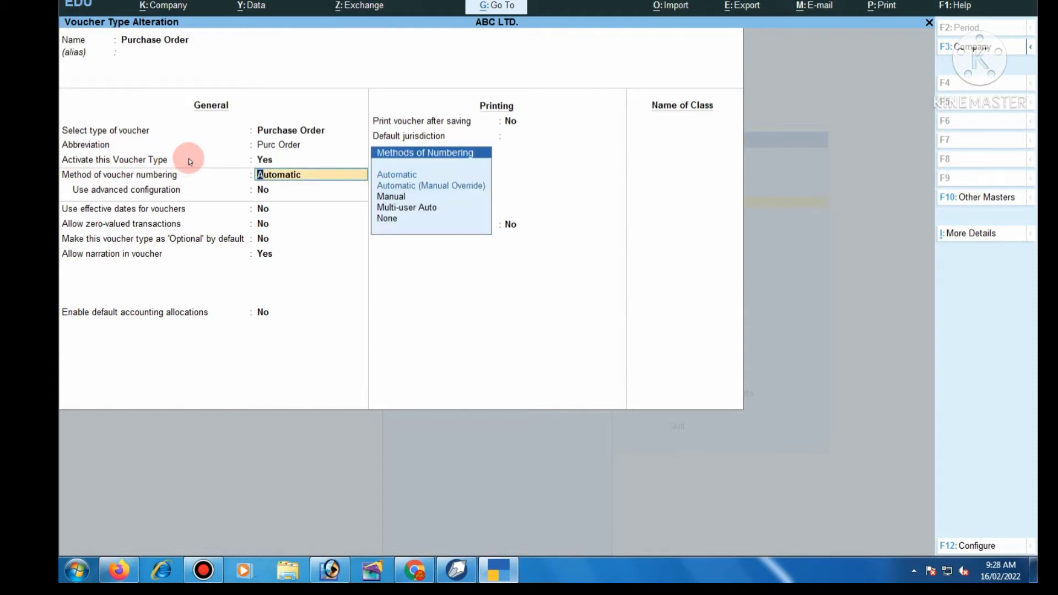
key(Return)
key(ctrl)
key(ctrl+a)
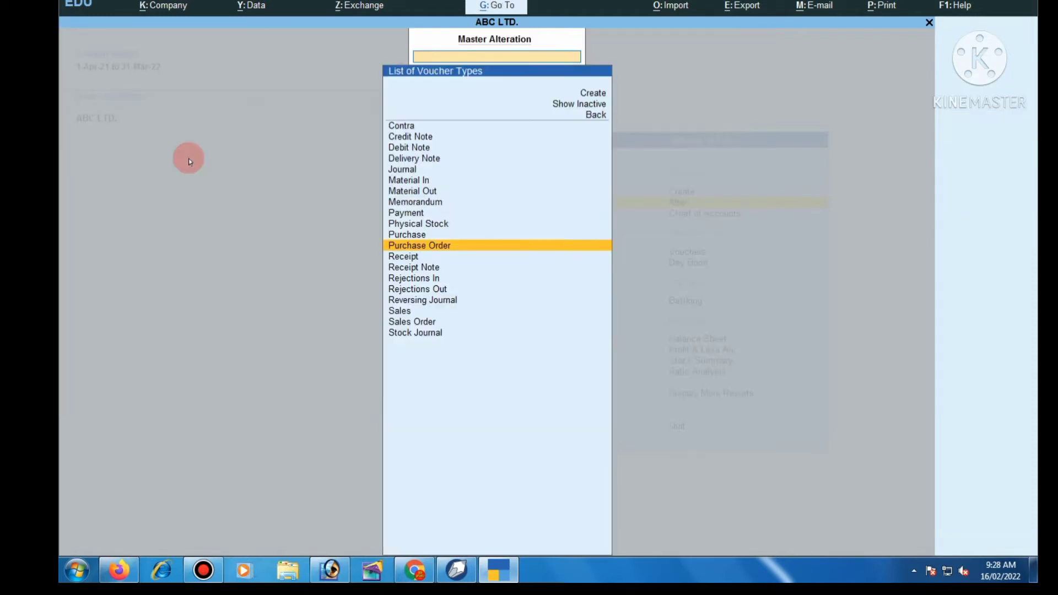
- Activate the Sales Order voucher type and save it
key(Down)
key(Down)
key(Down)
key(Down)
key(Down)
key(Down)
key(Down)
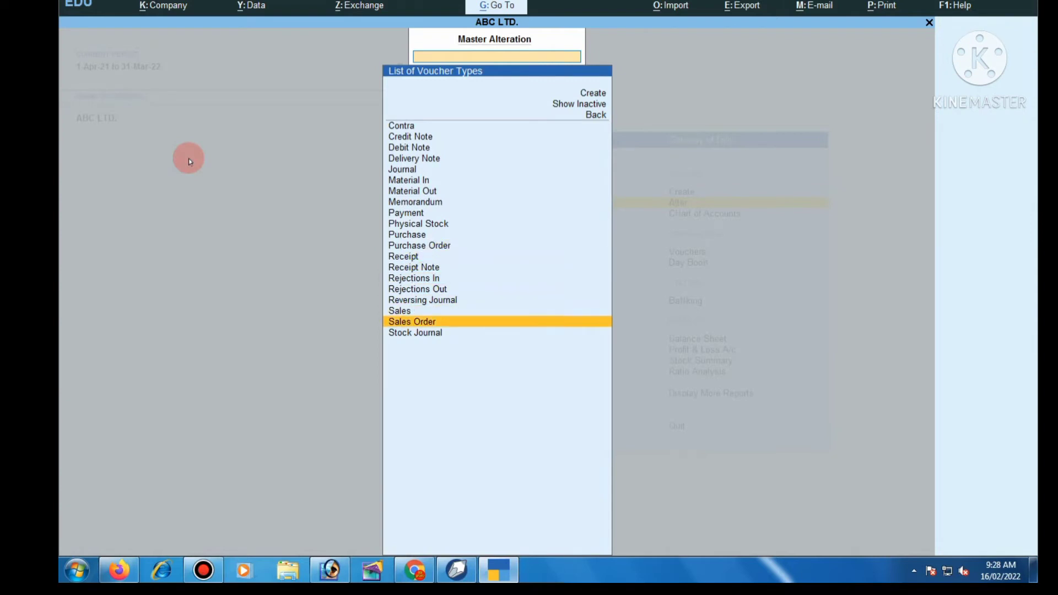
key(Return)
key(Return)
key(Return)
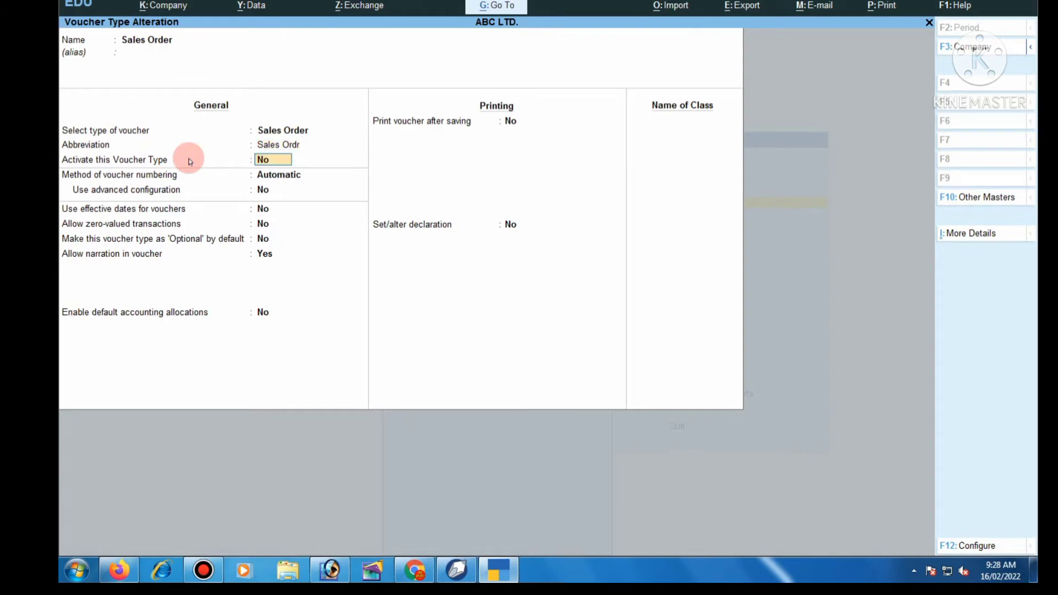
text(yes)
key(Return)
key(ctrl+a)
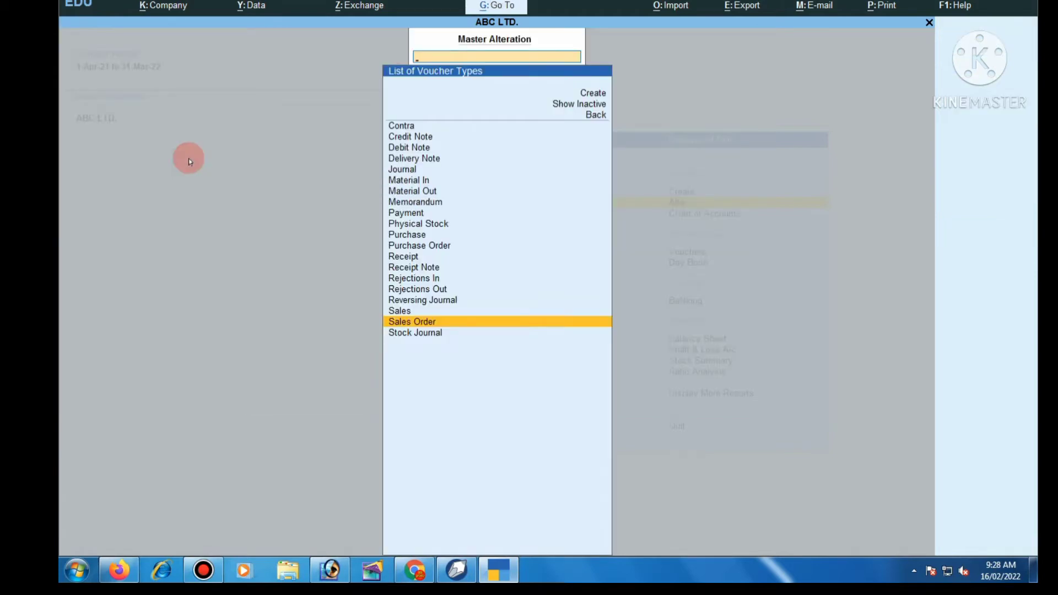
- Return to the Gateway of Tally and start a new voucher entry
key(Escape)
key(Escape)
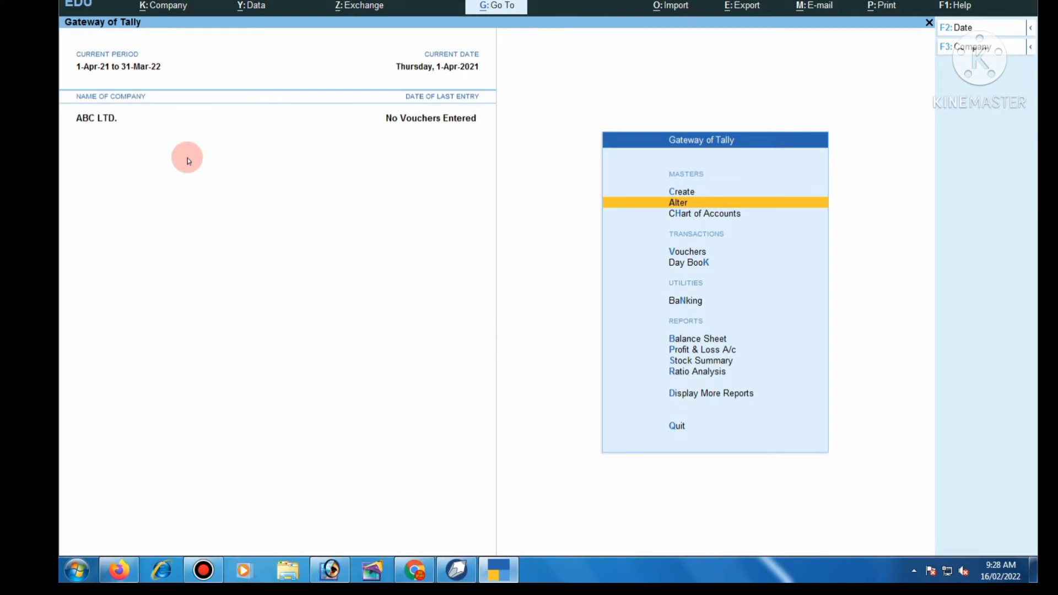
key(Down)
key(Down)
key(Down)
key(Up)
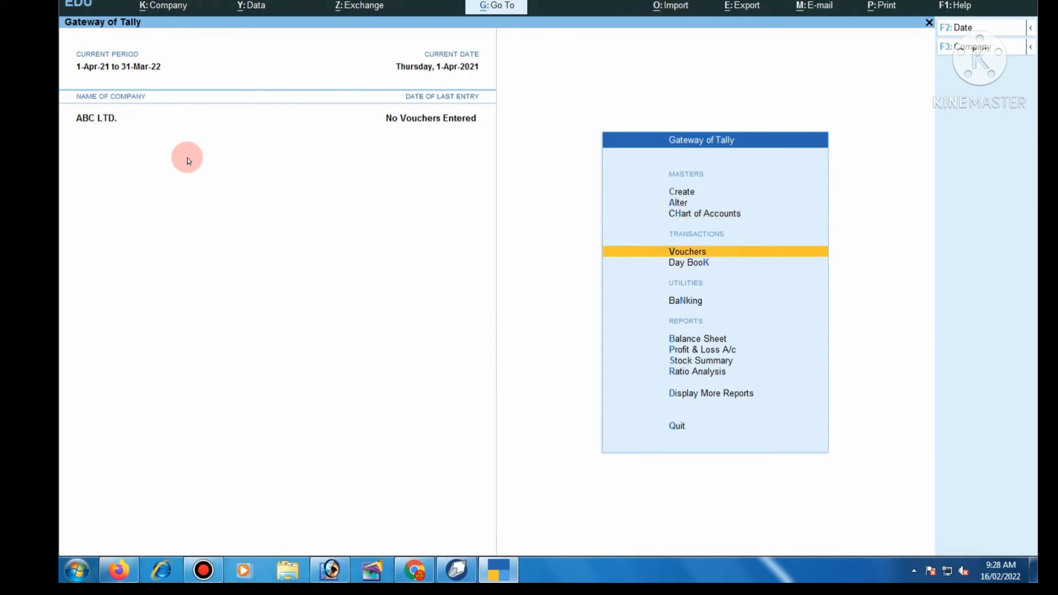
key(Return)
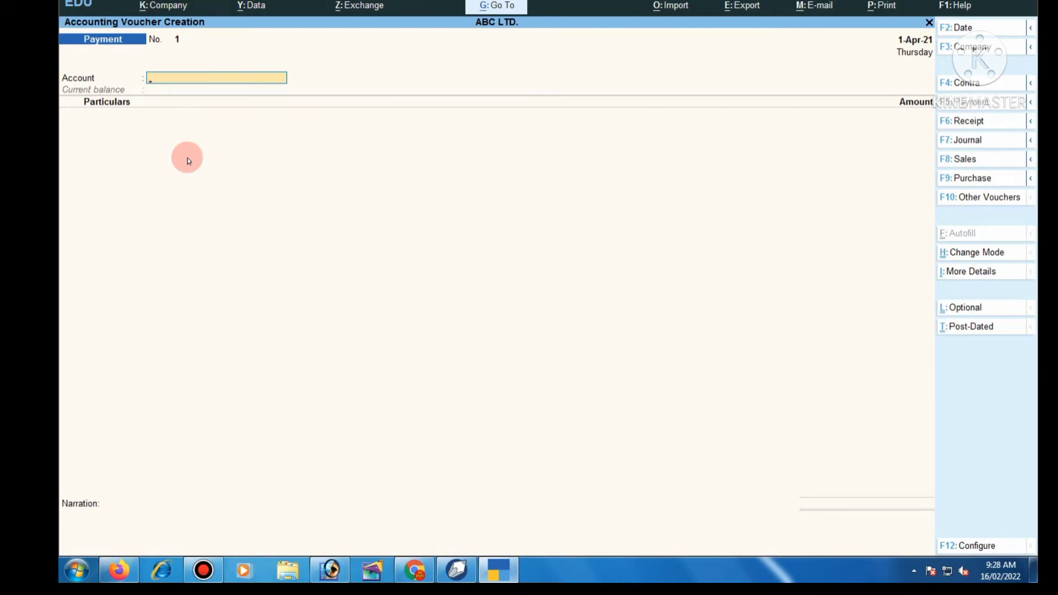
- Change the voucher to Purchase Order, briefly toggling to Sales Order and back
click(1029, 179)
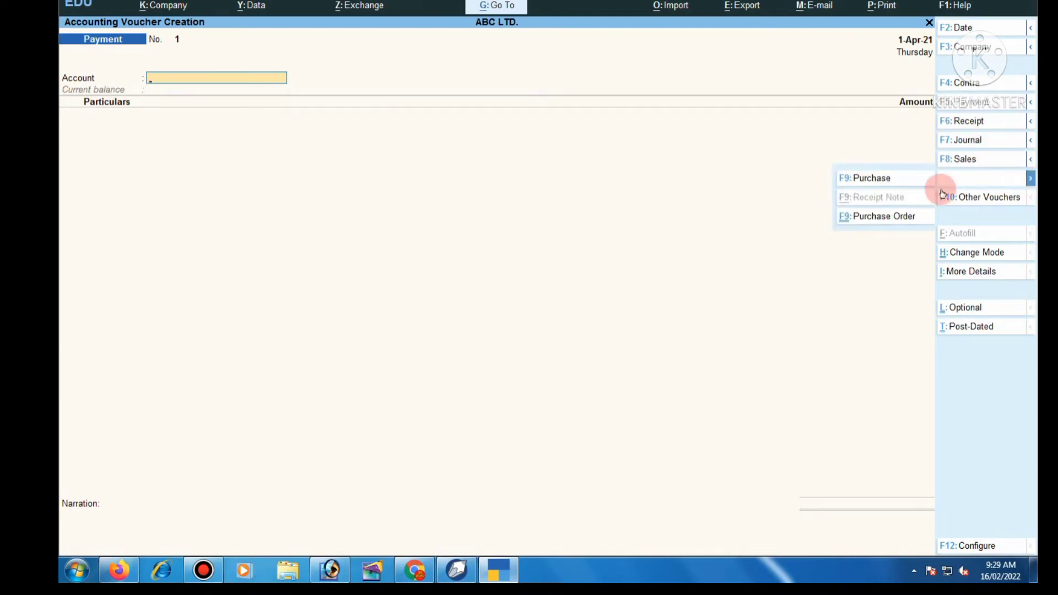
click(880, 217)
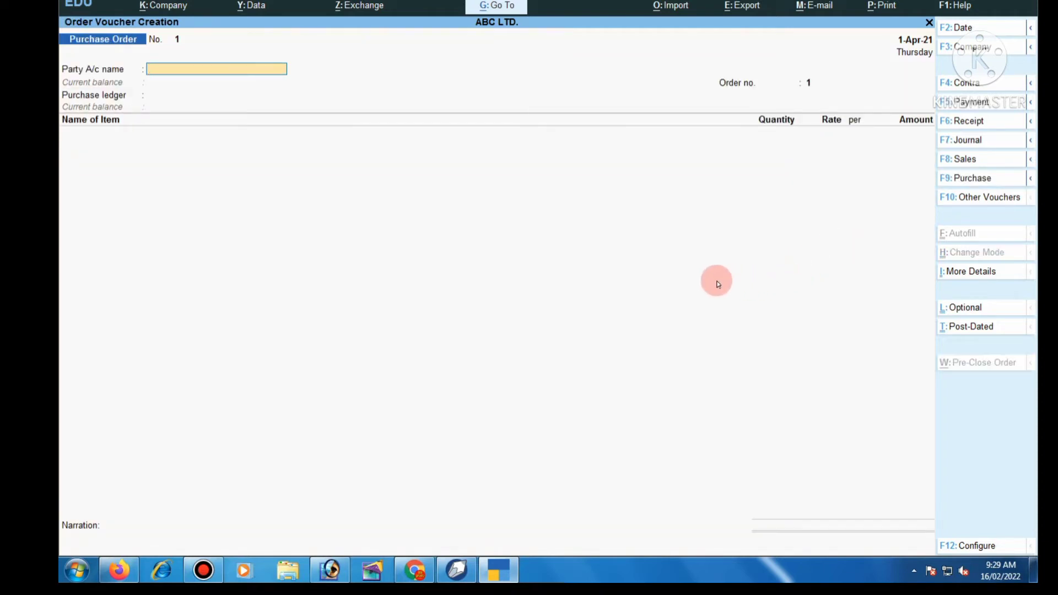
click(1028, 158)
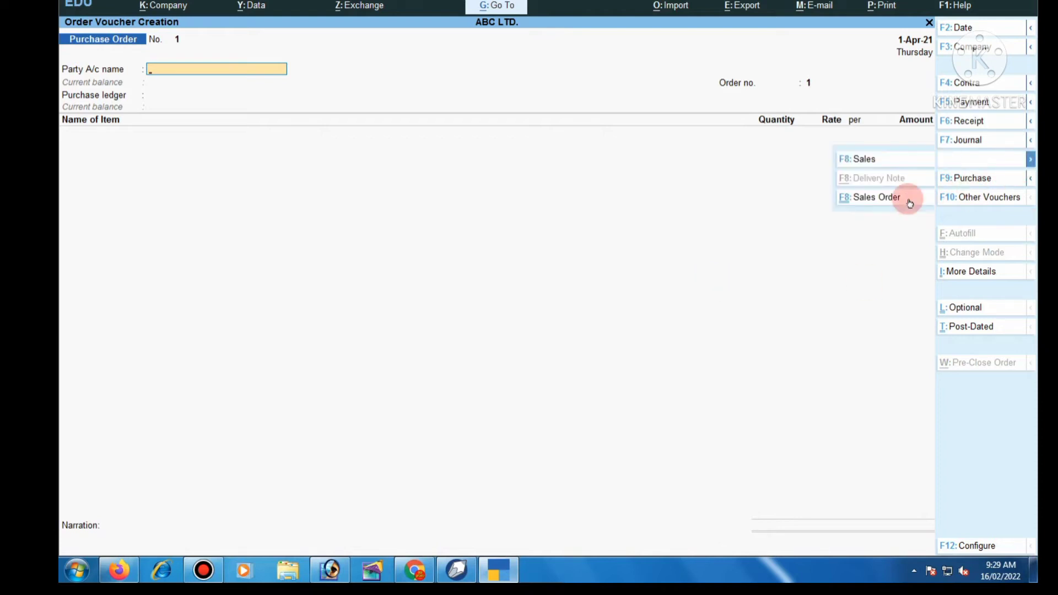
click(498, 317)
key(alt)
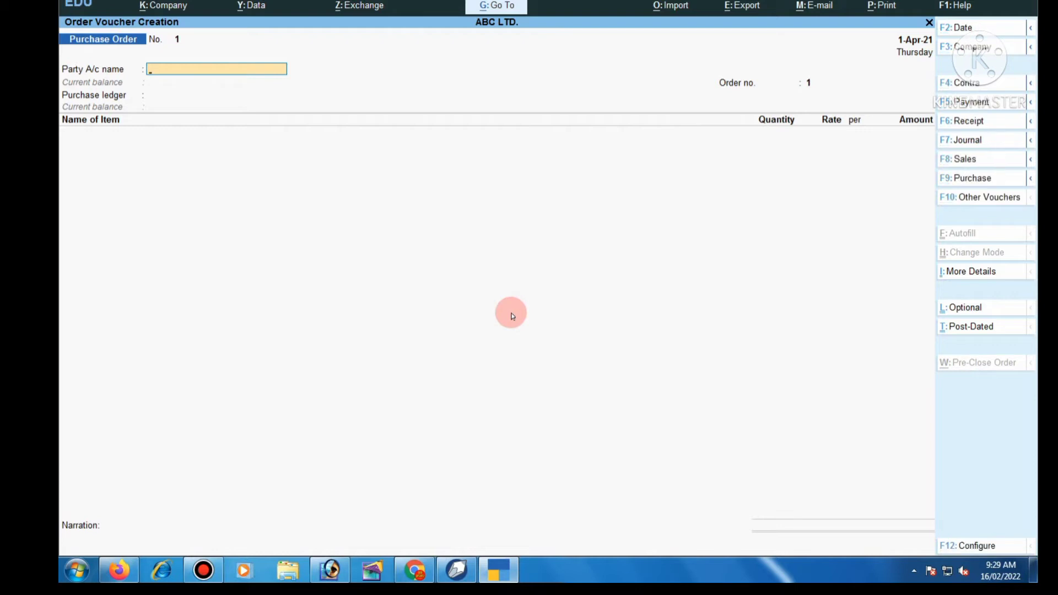
key(ctrl+F8)
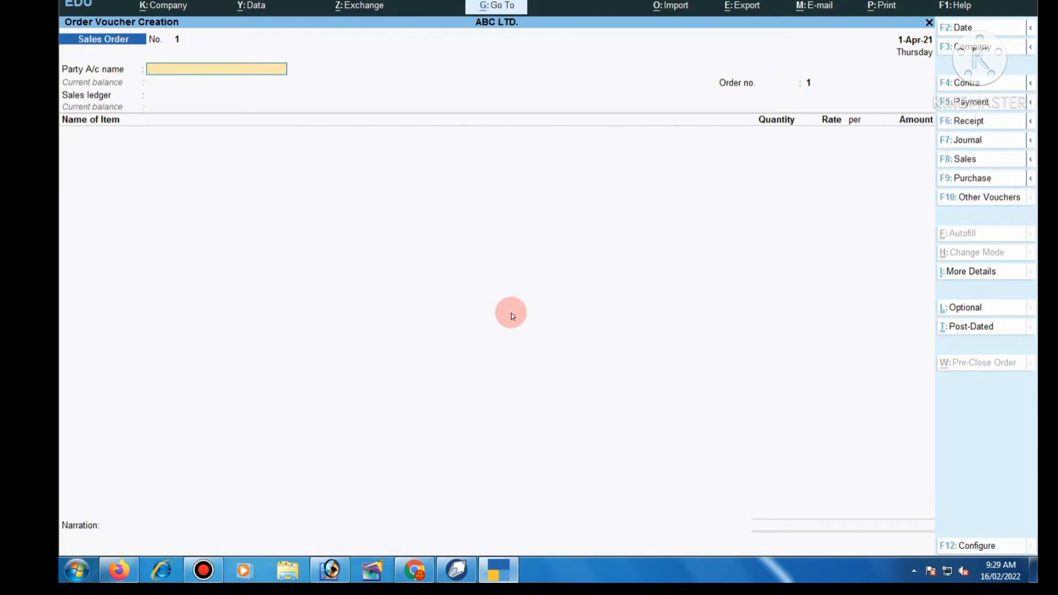
key(ctrl+F9)
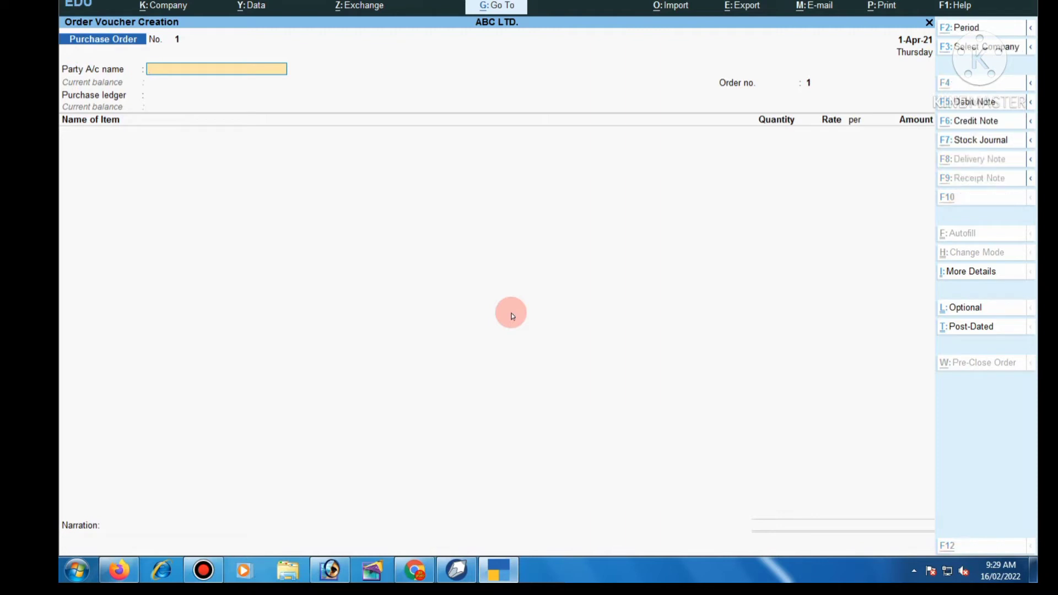
key(alt+c)
- Fill in ledger Abc Ltd under Sundry Creditors with address Delhi and state Delhi
text(A)
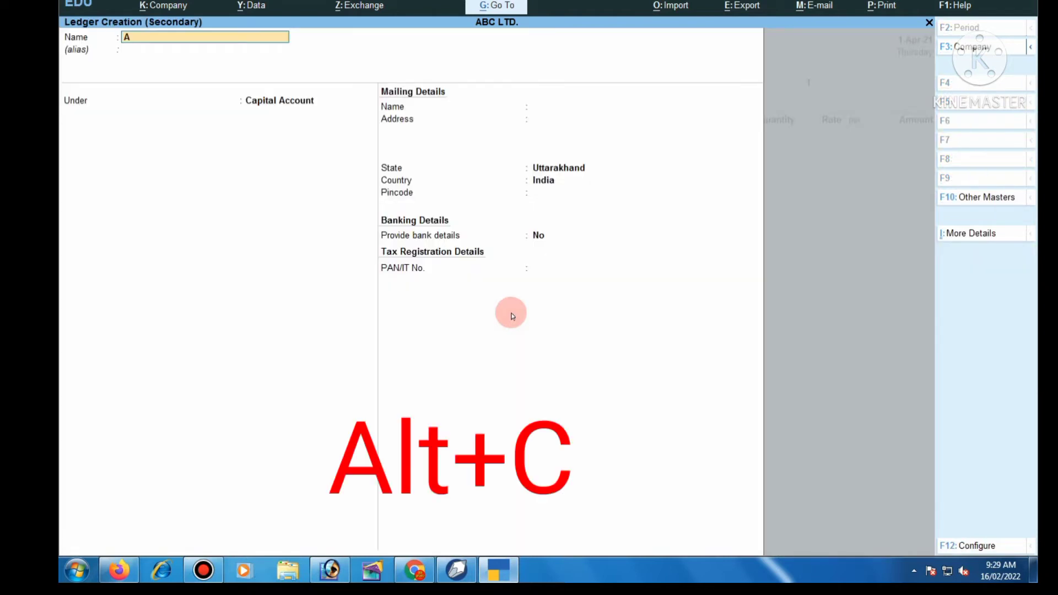
text(bc Ltd)
key(Return)
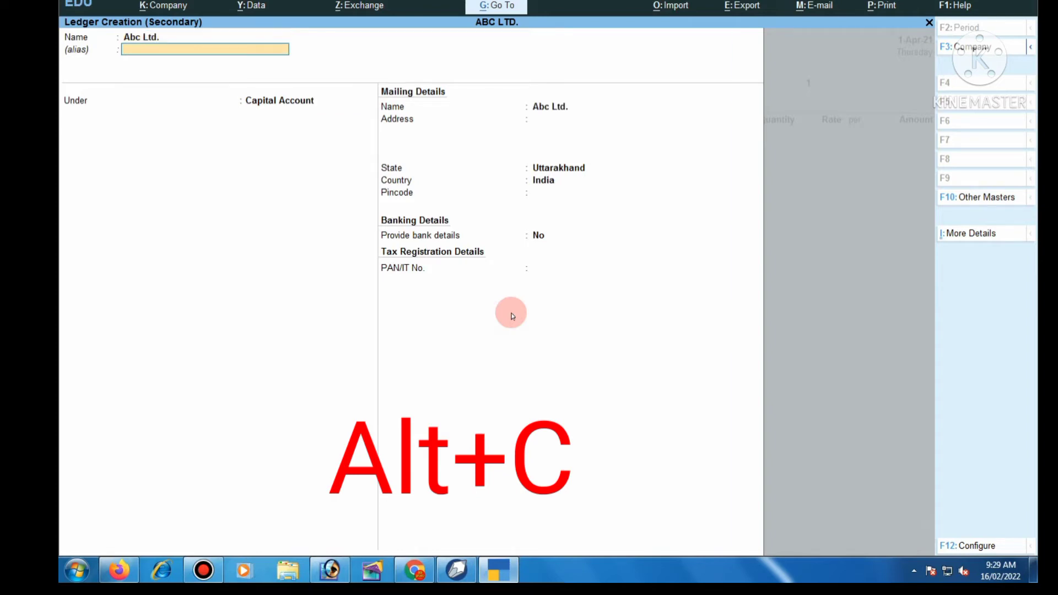
key(Return)
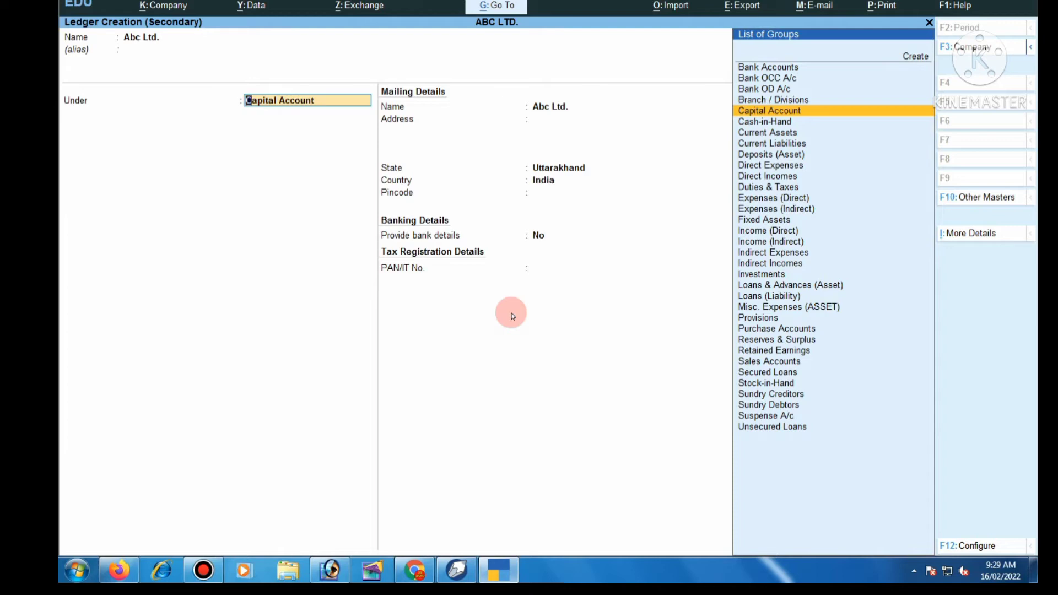
key(Down)
key(Down)
key(Down)
key(Down)
key(Down)
key(Down)
key(Down)
key(Down)
key(Down)
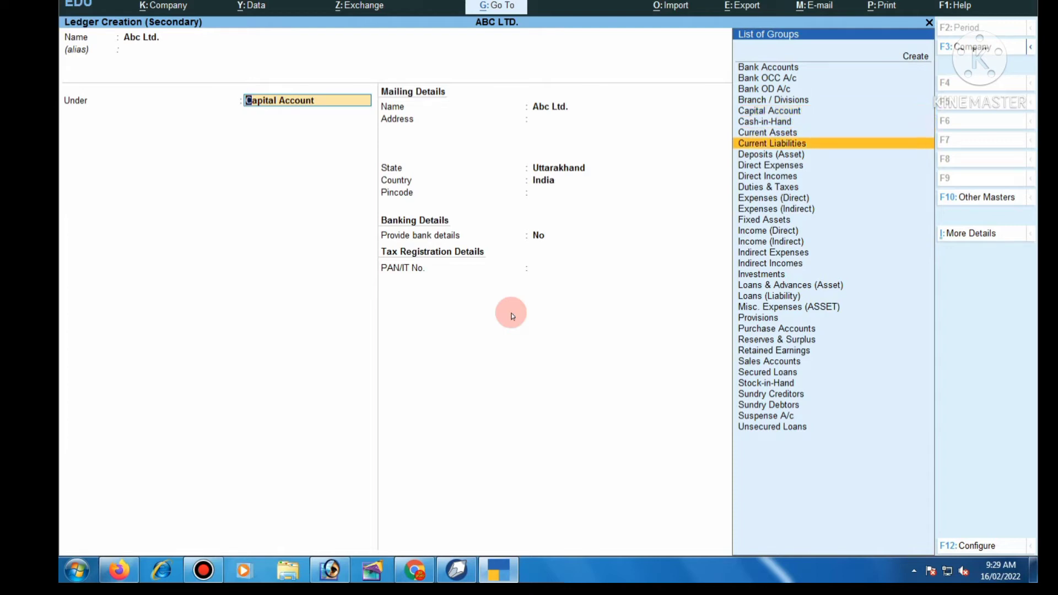
key(Down)
key(Down)
key(Down)
key(Down)
key(Down)
key(Down)
key(Down)
key(Down)
key(Down)
key(Down)
key(Down)
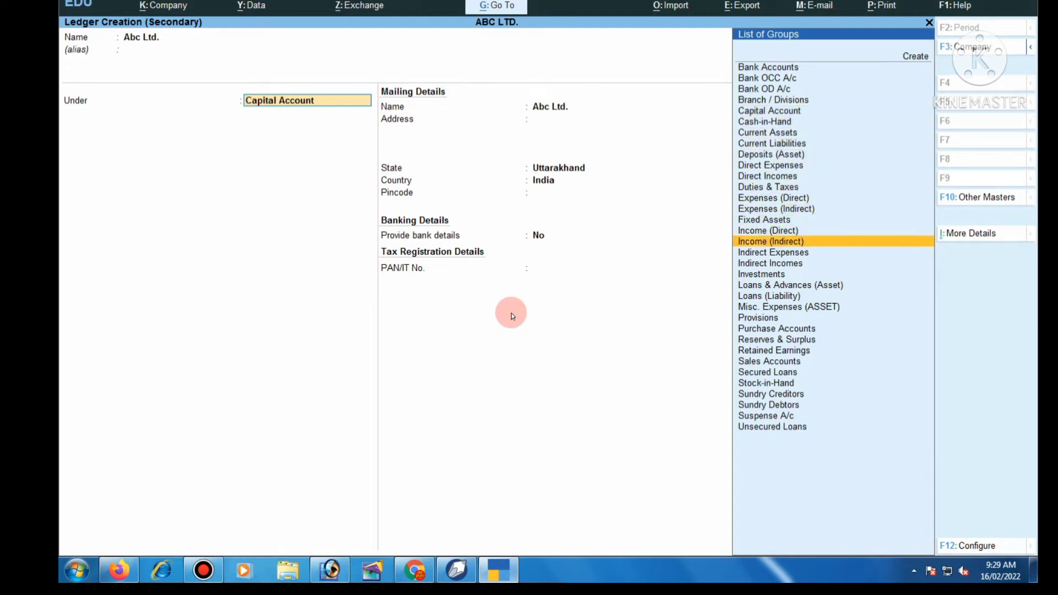
key(Down)
key(Down)
key(Down)
key(Down)
key(Down)
key(Down)
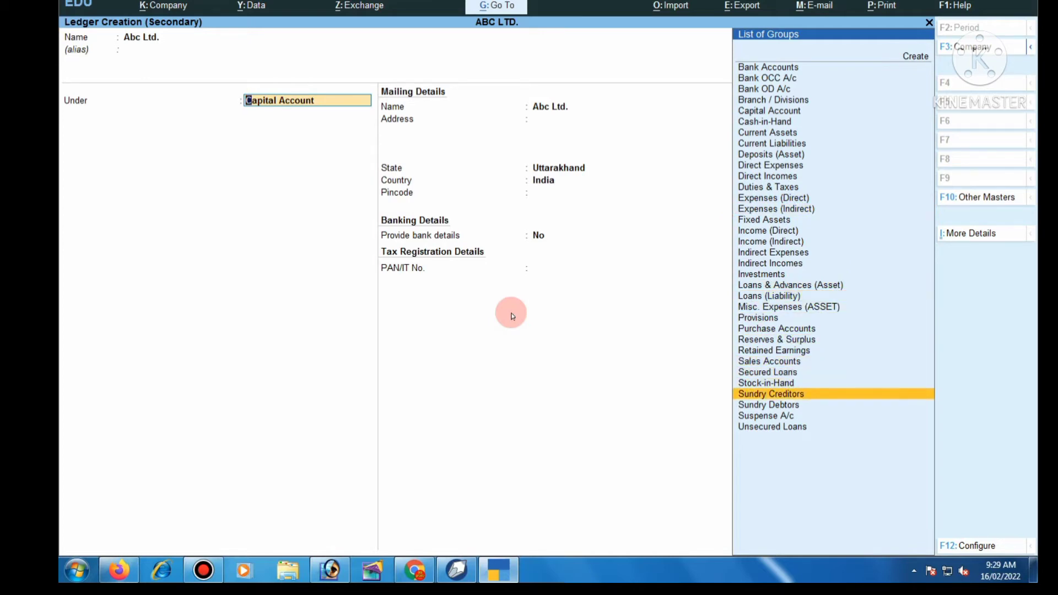
key(Return)
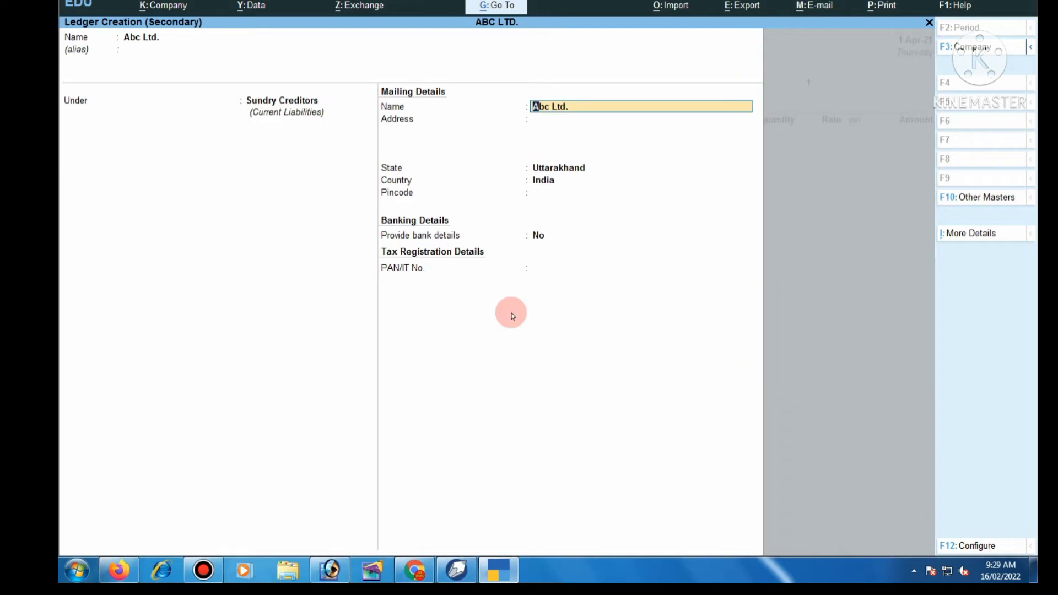
key(Return)
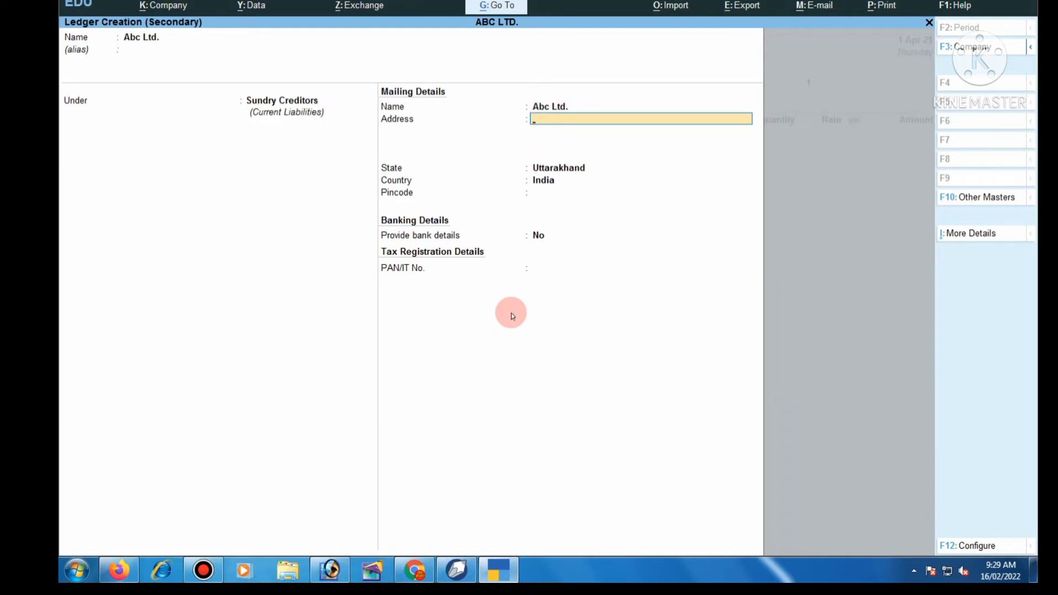
text(Delhi)
key(Return)
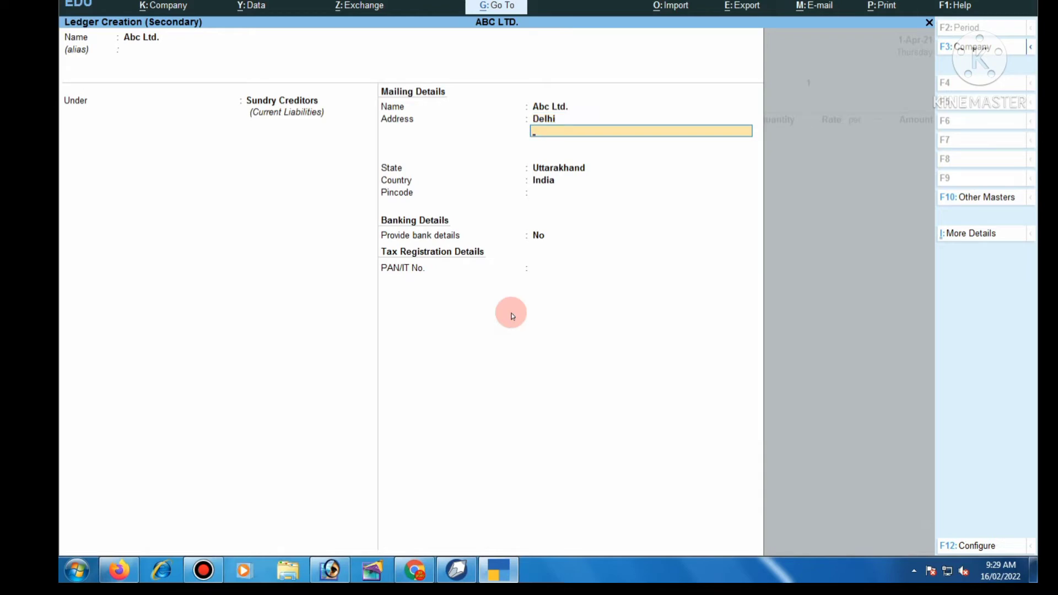
key(Return)
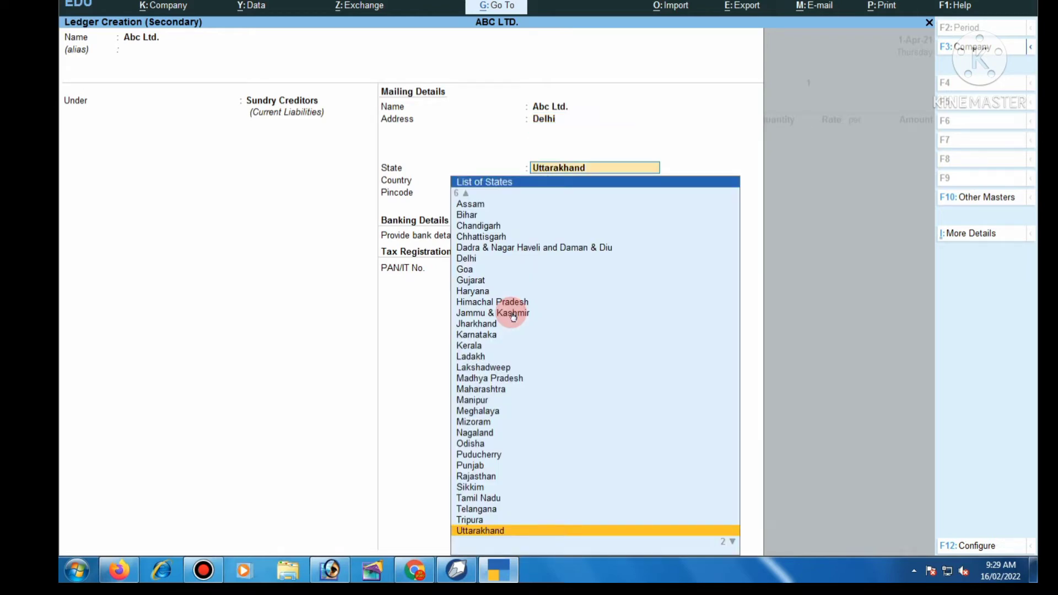
text(Delhi)
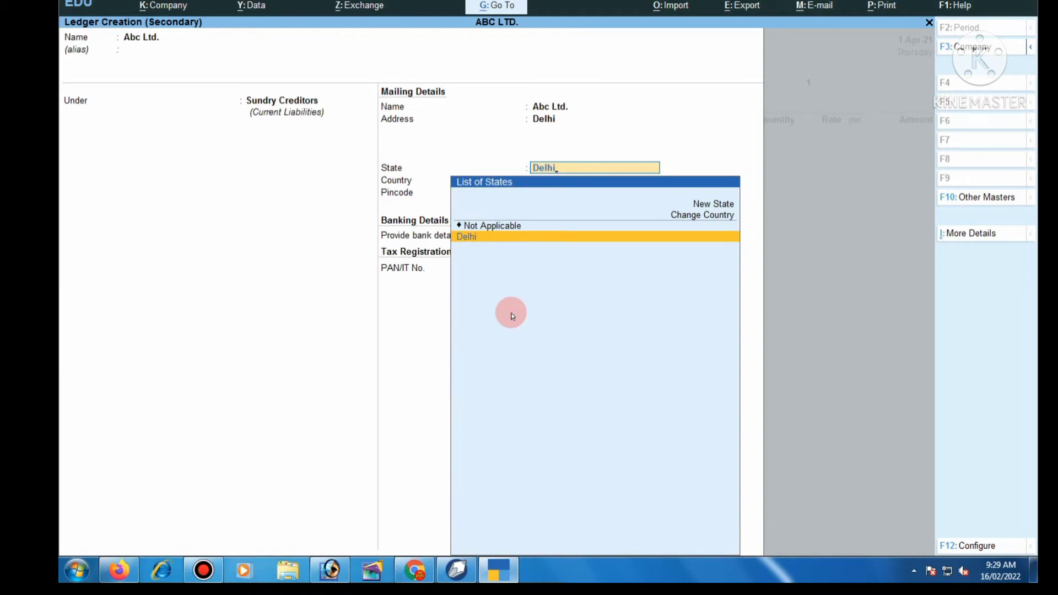
key(Return)
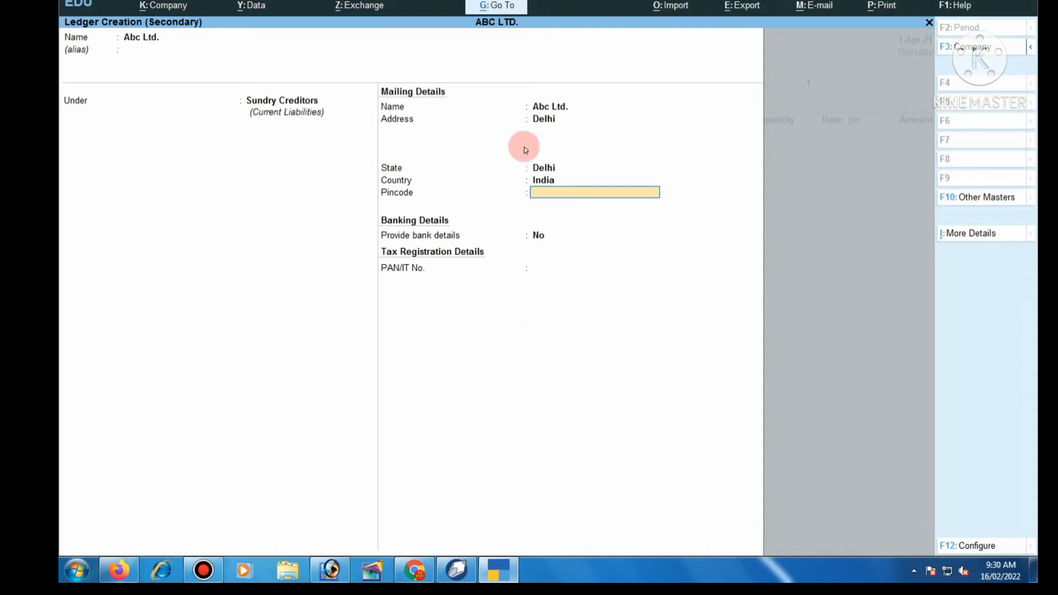
- Clear the ledger's address and mailing name and bring up the Quit prompt
click(138, 42)
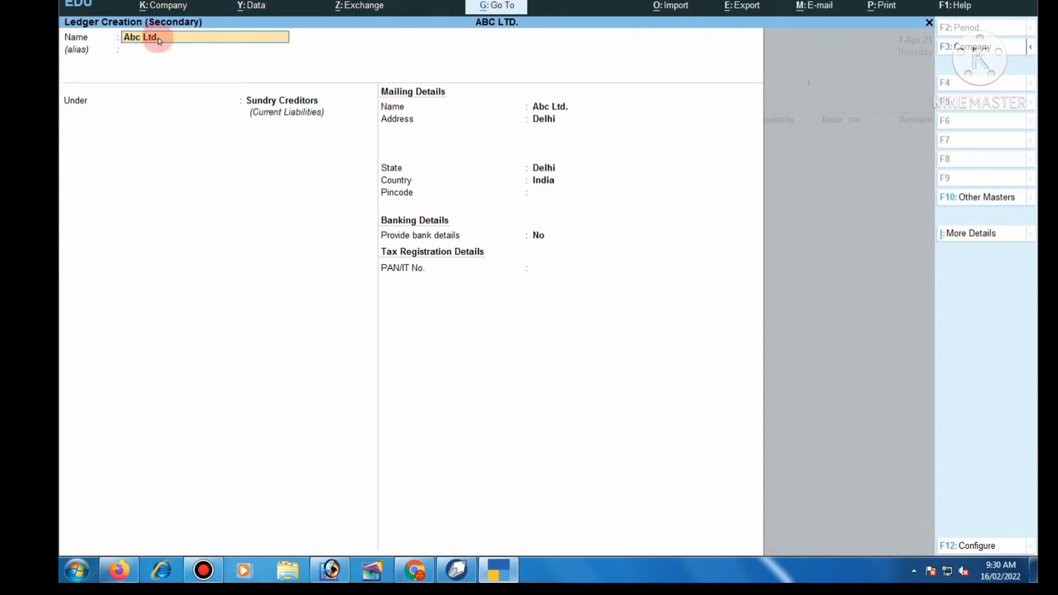
key(Return)
key(Return)
key(Return)
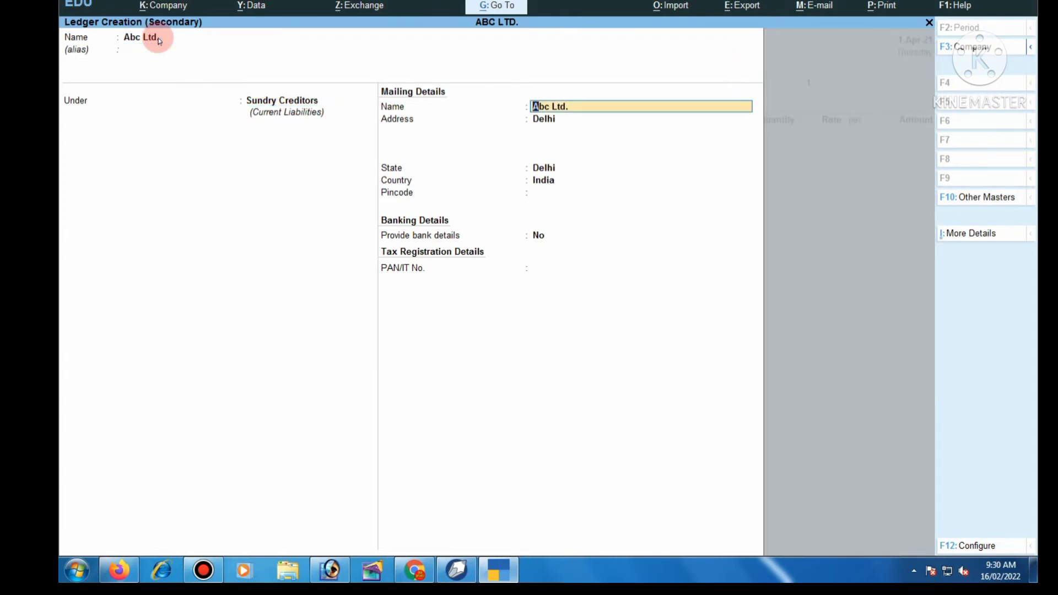
key(Return)
text(Ut)
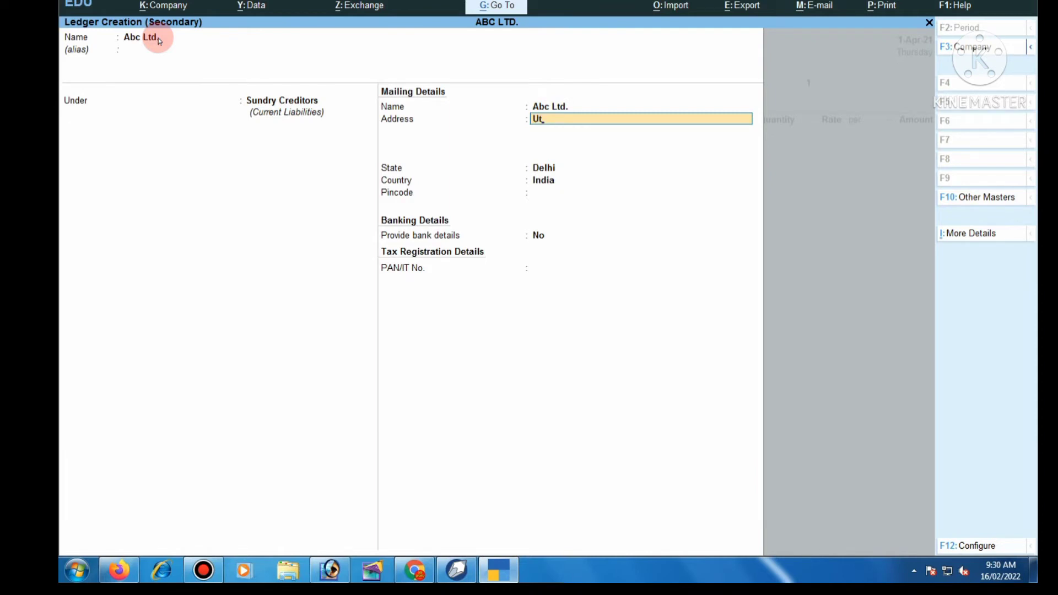
key(BackSpace)
key(BackSpace)
key(BackSpace)
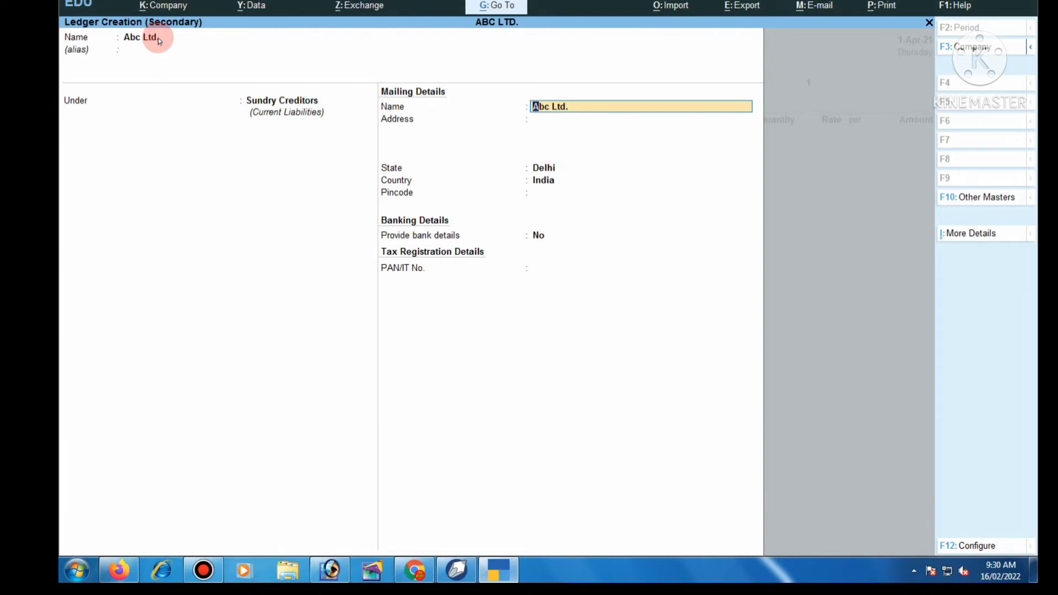
key(BackSpace)
key(Escape)
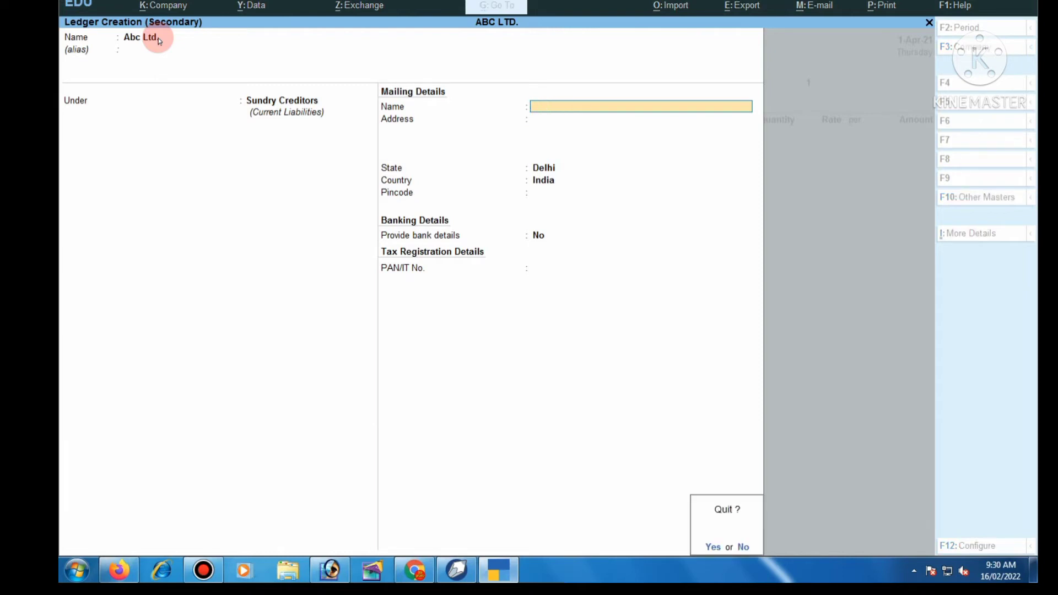
- Quit the old ledger and create party ledger Abc under Sundry Creditors for the order
key(y)
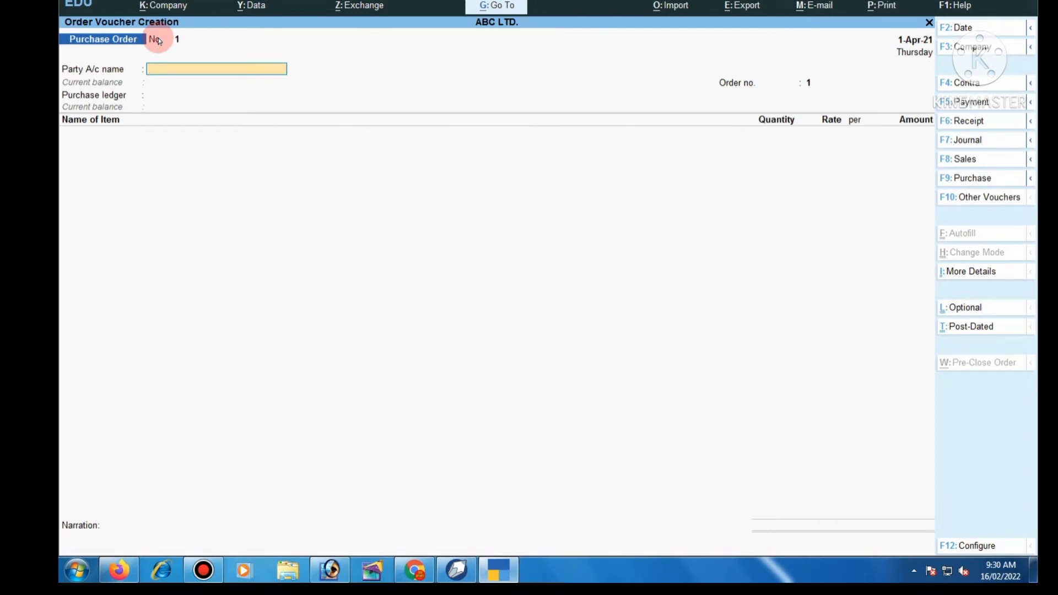
key(alt+c)
text(Abc)
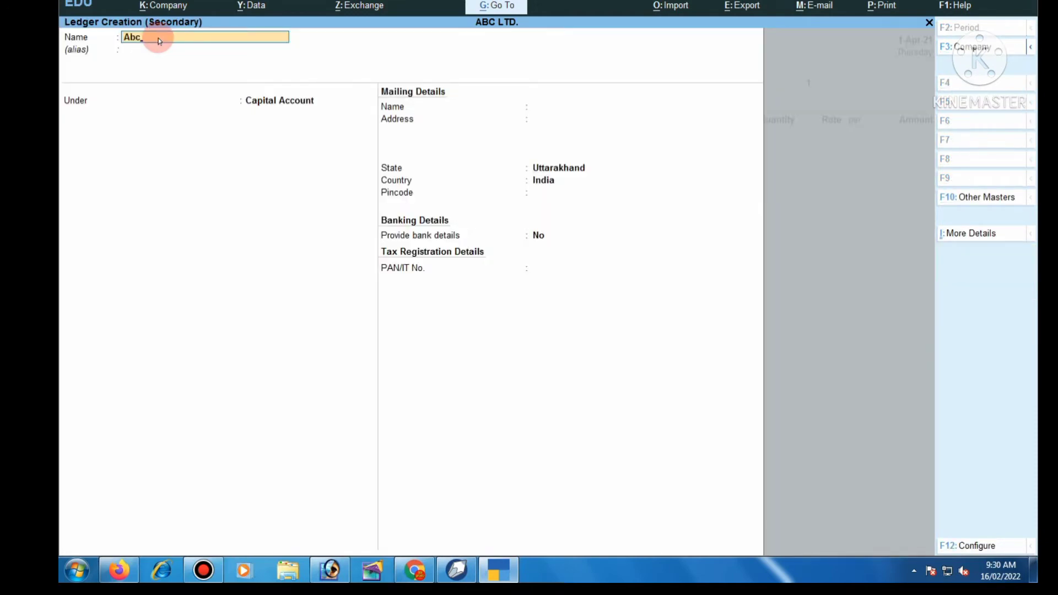
key(Return)
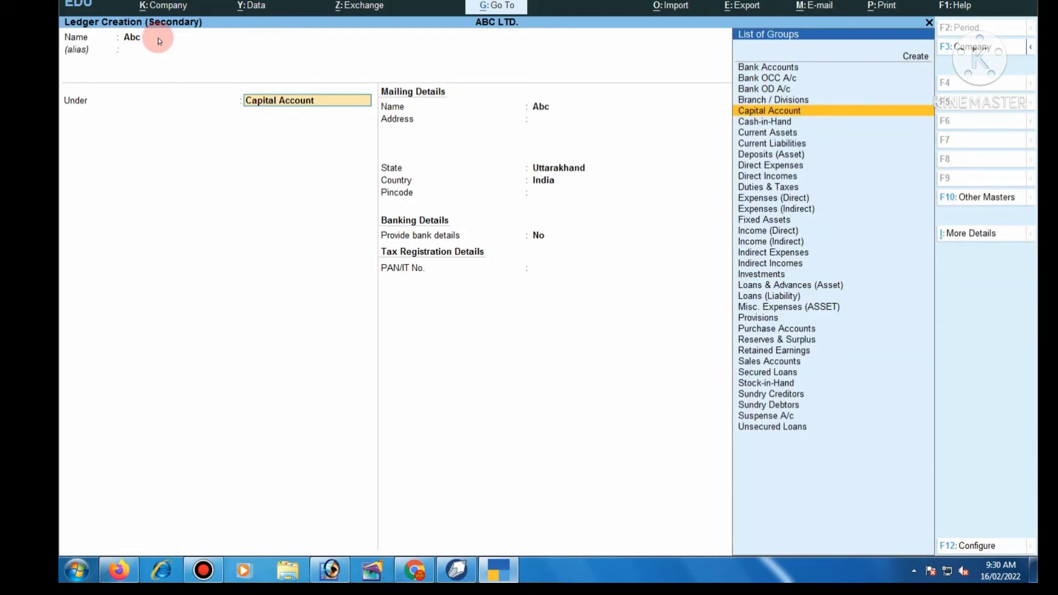
key(Down)
key(Down)
key(Down)
key(Down)
key(Down)
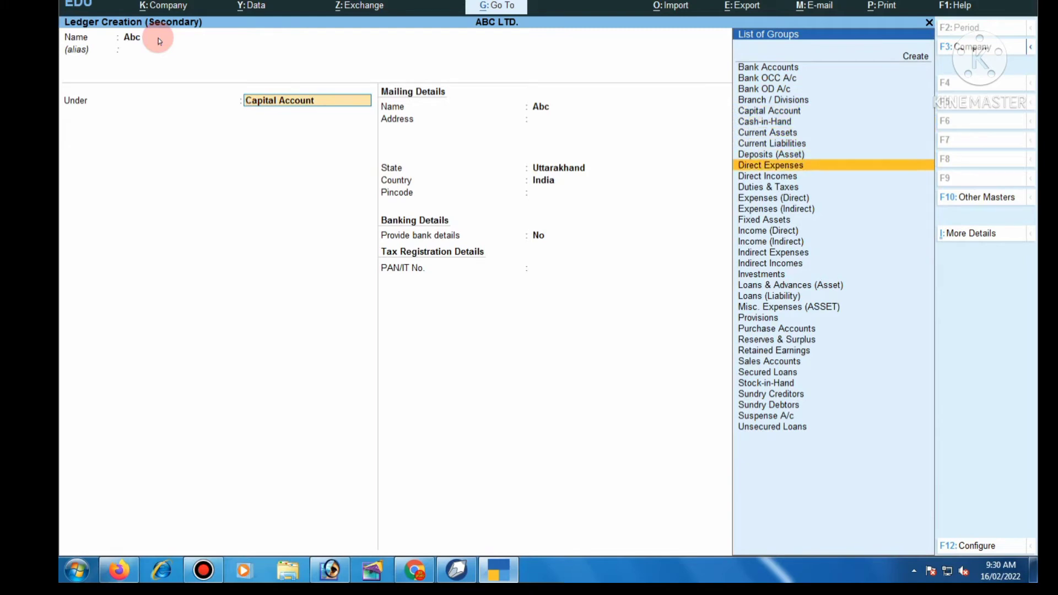
key(Down)
key(Down)
key(Down)
key(Down)
key(Down)
key(Down)
key(Down)
key(Down)
key(Down)
key(Down)
key(Down)
key(Down)
key(Down)
key(Down)
key(Down)
key(Down)
key(Down)
key(Down)
key(Down)
key(Down)
key(Down)
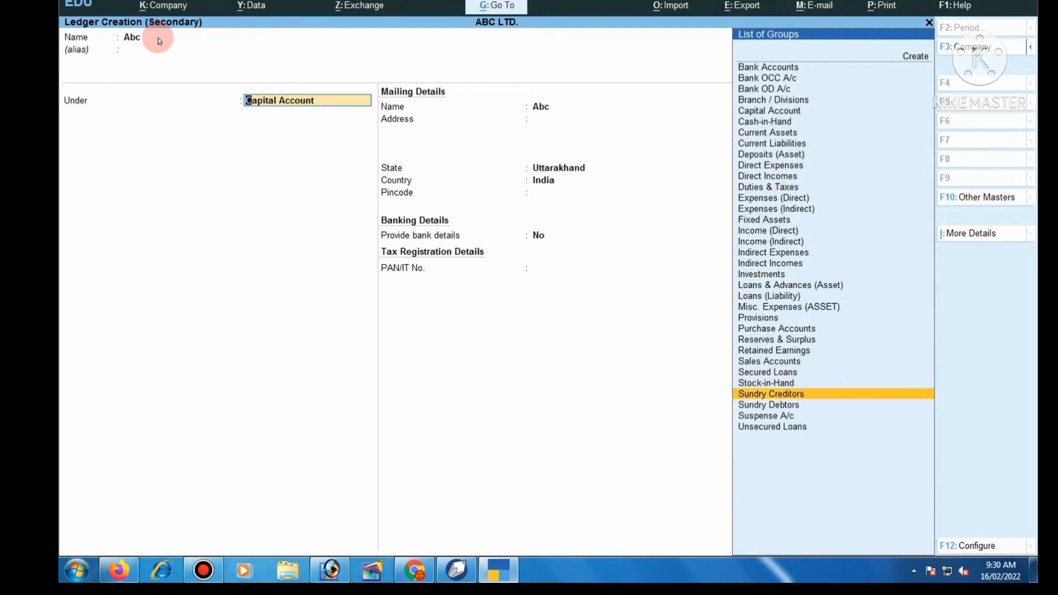
key(Return)
key(Return)
key(Return)
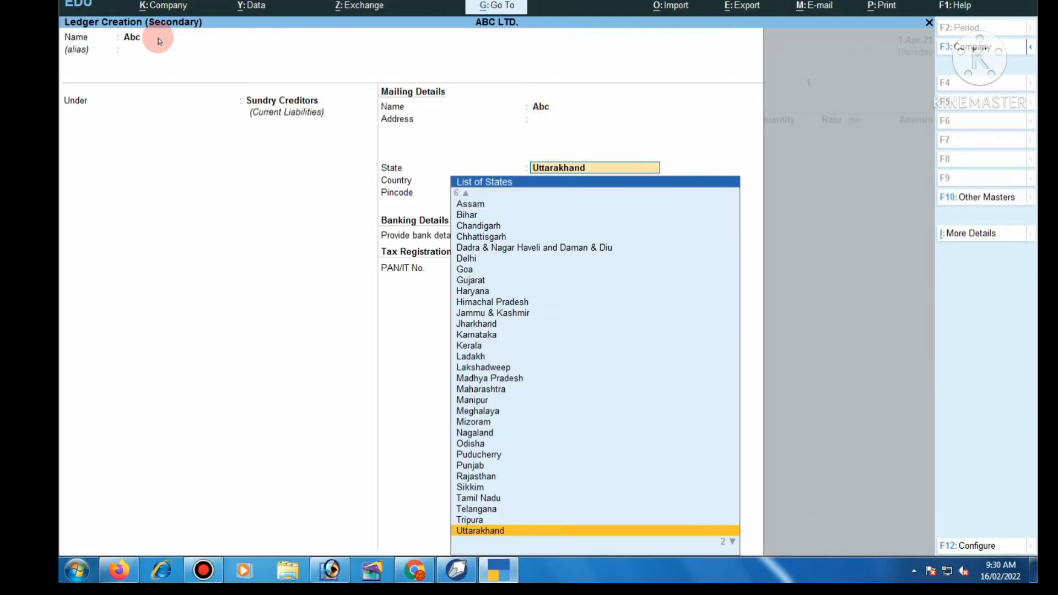
key(ctrl+a)
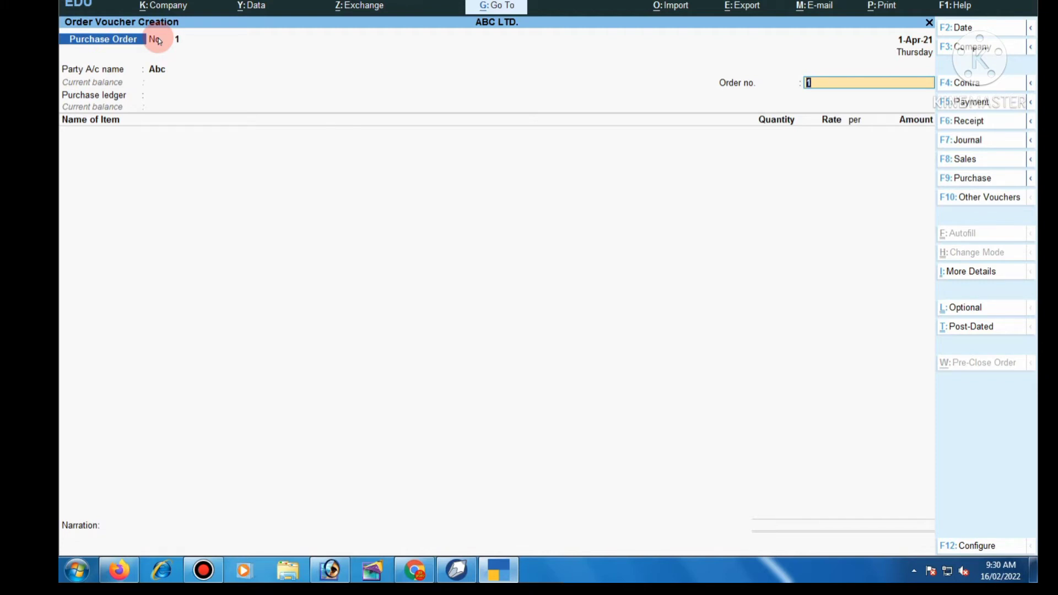
- Create the Purchase ledger under Purchase Accounts, type Not Applicable, as the order's purchase ledger
key(Return)
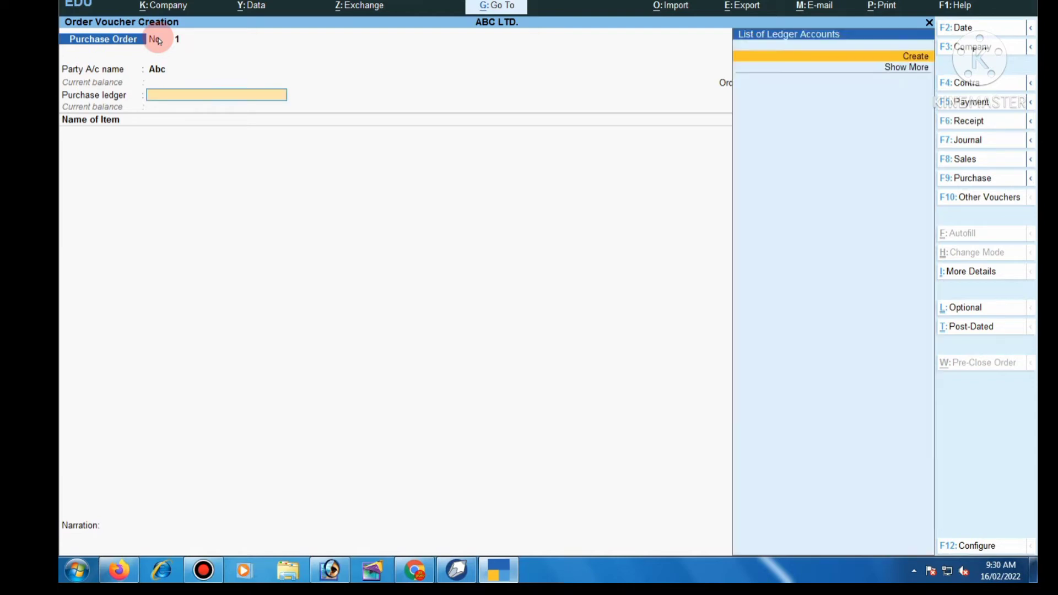
key(alt+c)
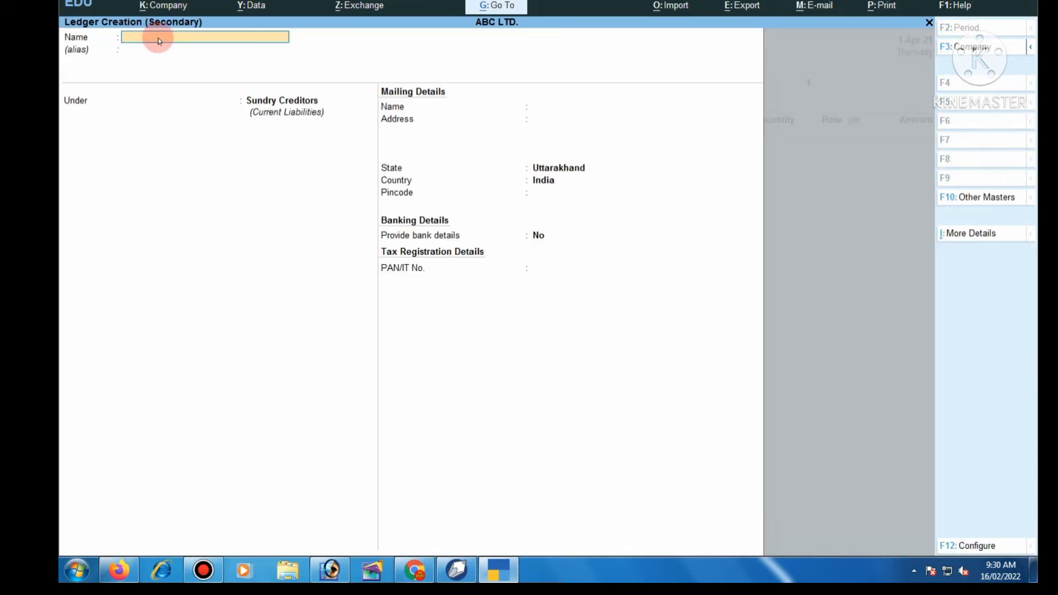
text(Purchase)
key(Return)
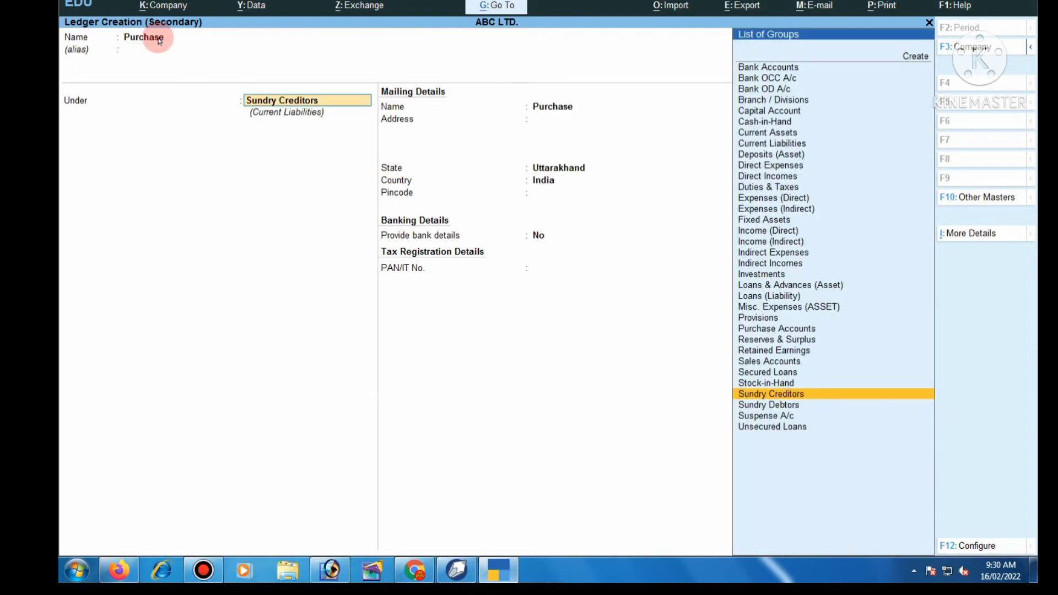
text(P)
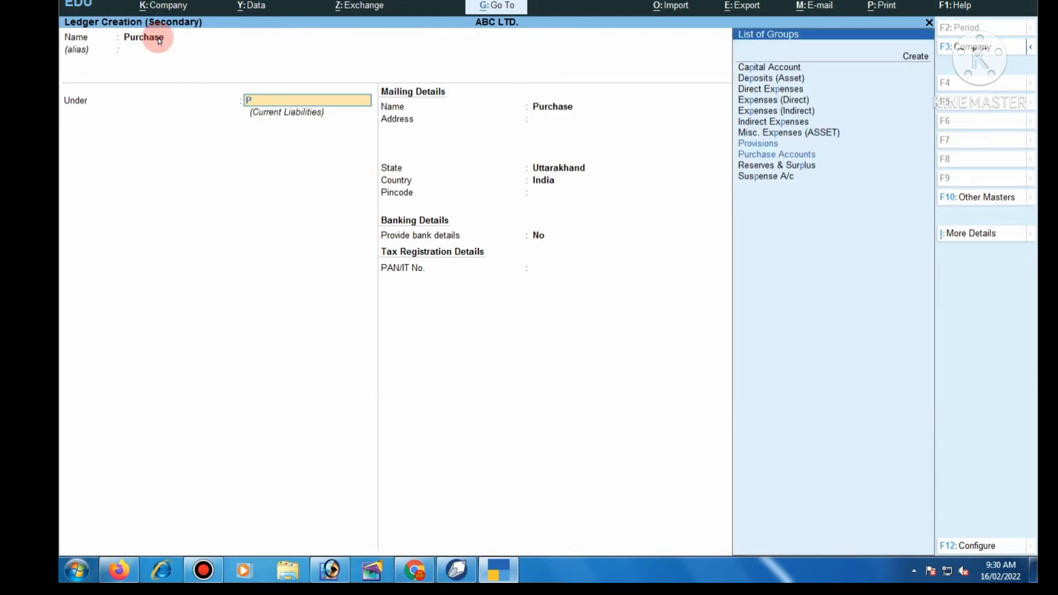
key(Down)
key(Return)
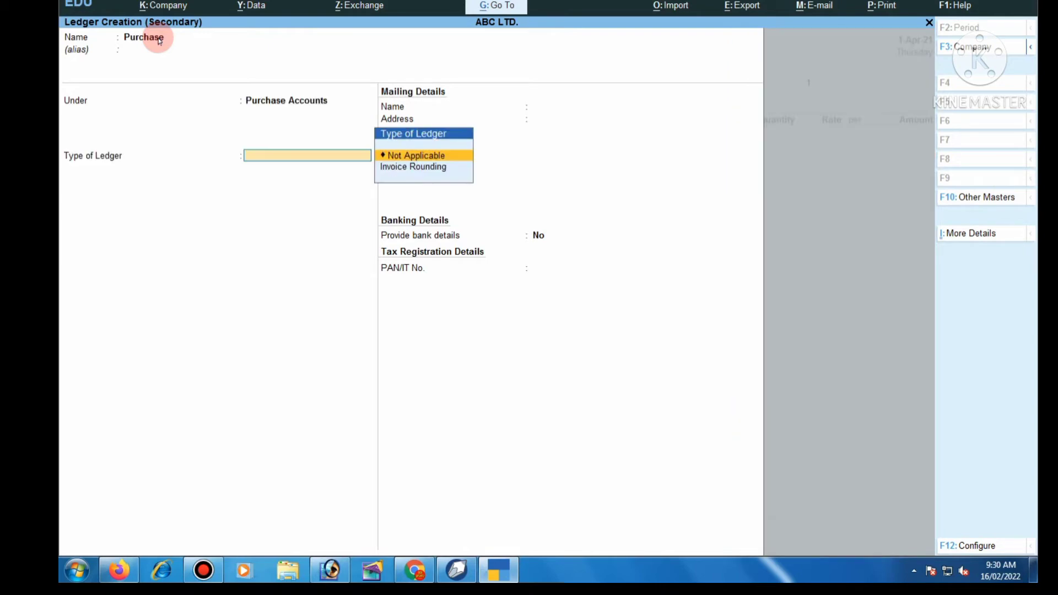
key(Return)
key(ctrl)
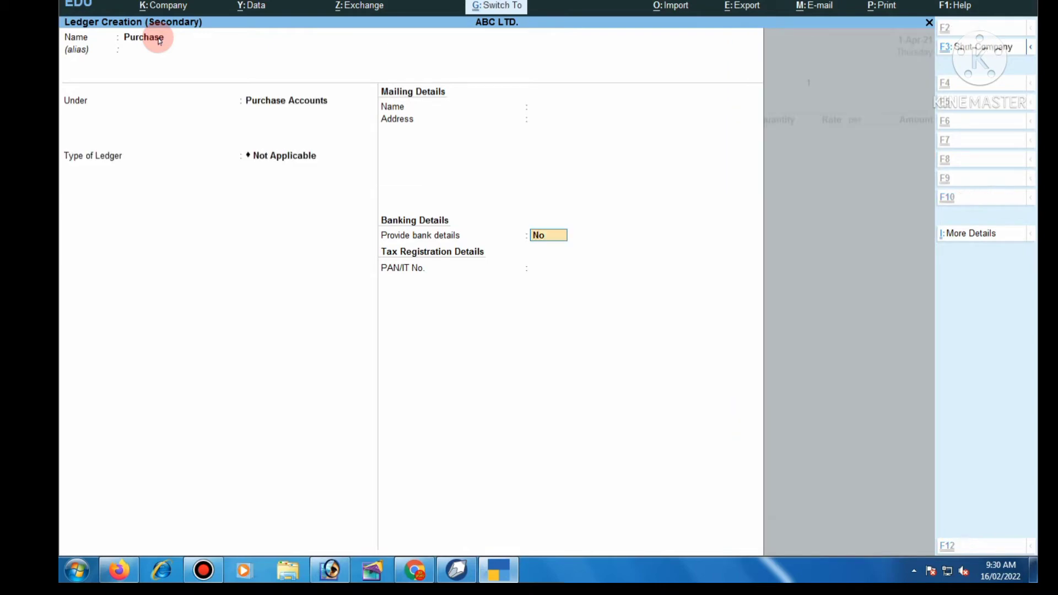
key(ctrl+a)
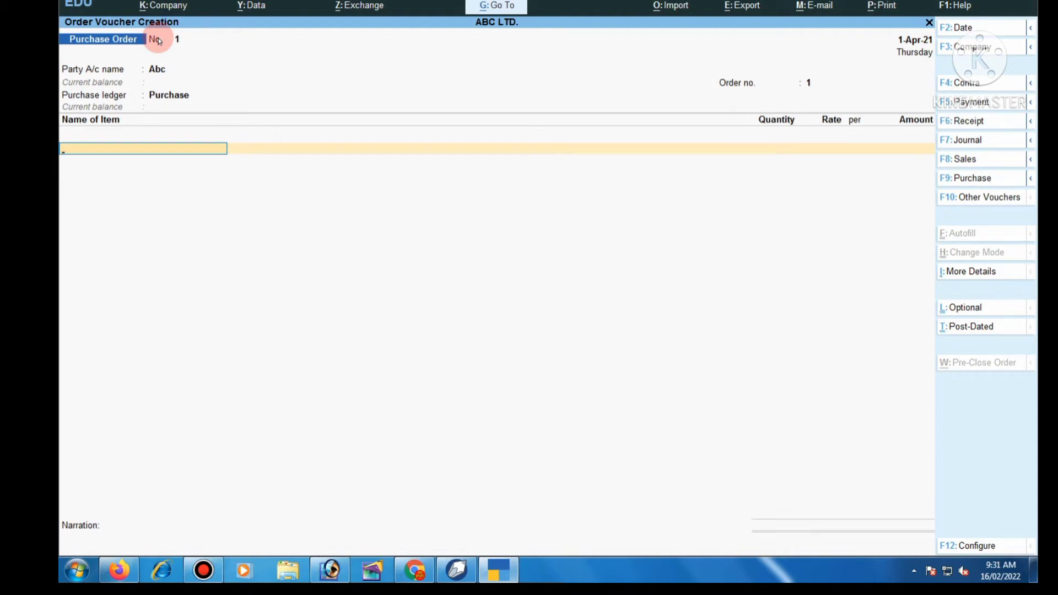
key(alt+c)
- Name the stock item Mouse and create its stock group Computer under Primary
text(Mouse)
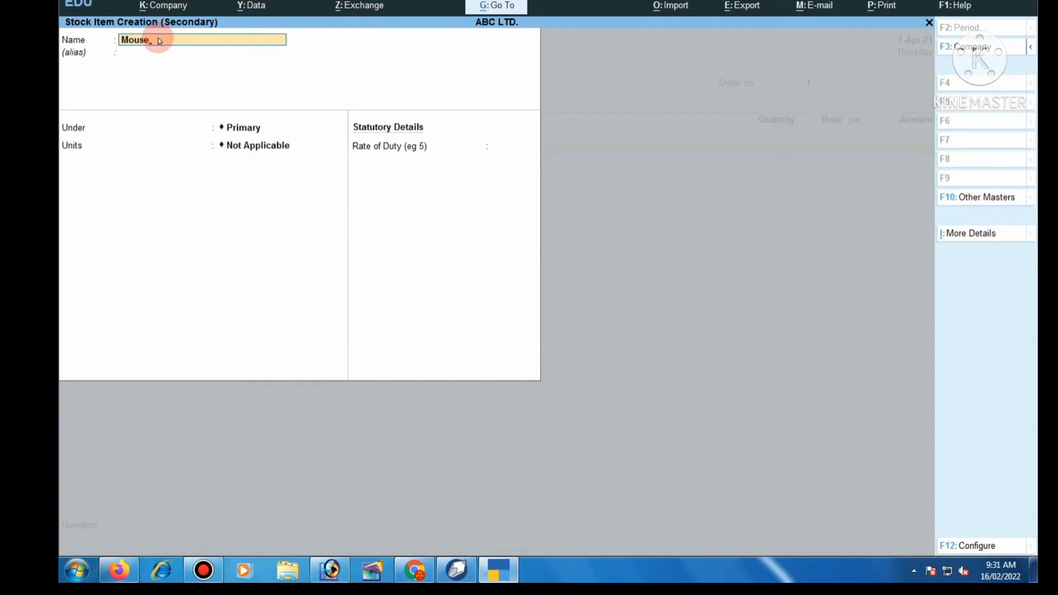
key(Return)
key(Return)
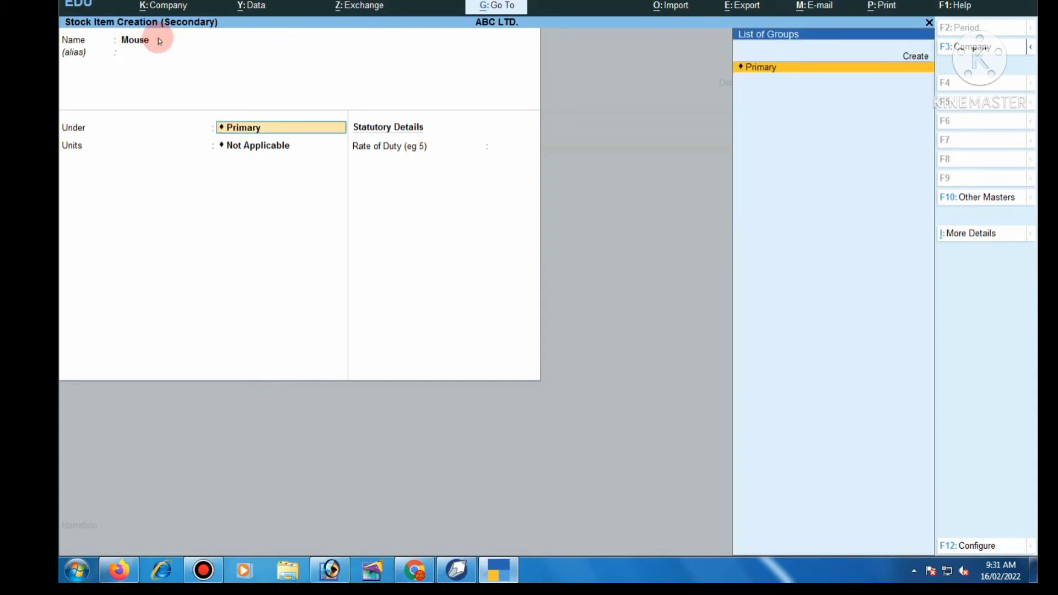
key(alt+c)
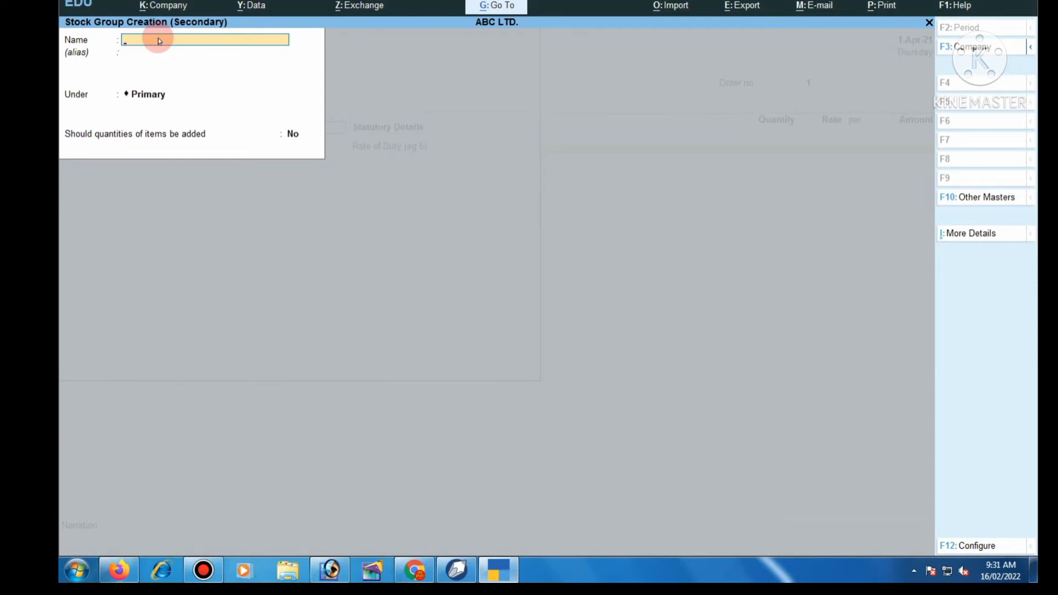
text(Computer)
key(Return)
key(Return)
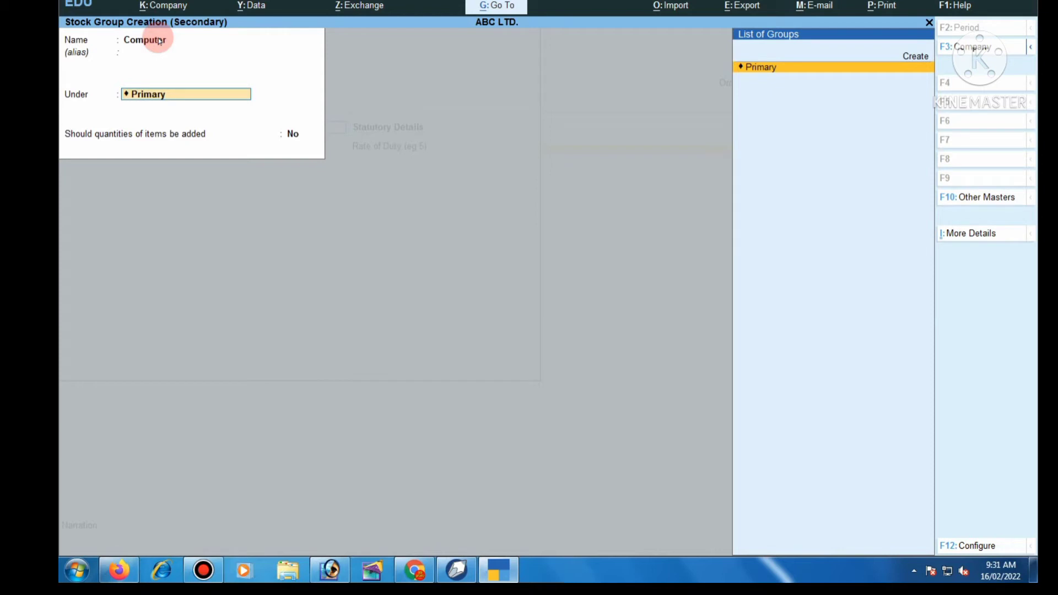
key(Return)
key(Return)
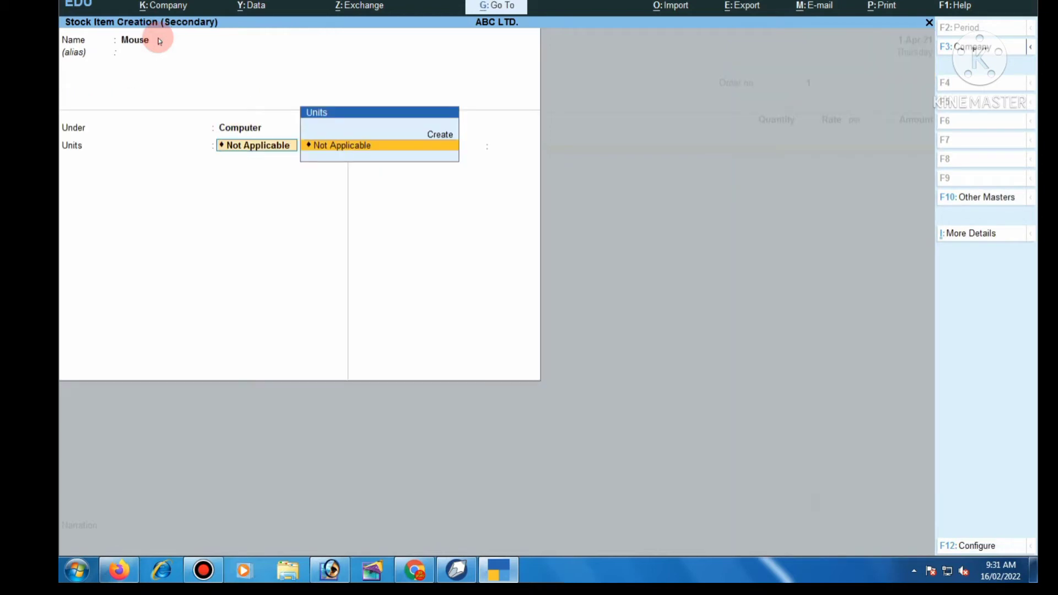
- Create the unit pcs, set duty rate 0, and save the Mouse item
key(alt+c)
text(p)
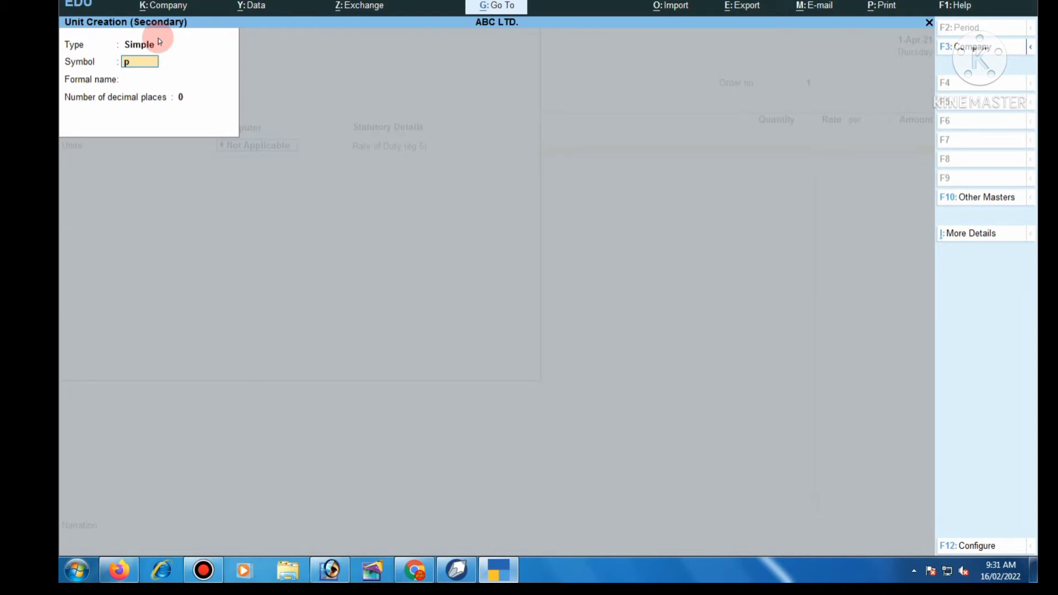
text(cs)
key(Return)
key(Return)
key(Return)
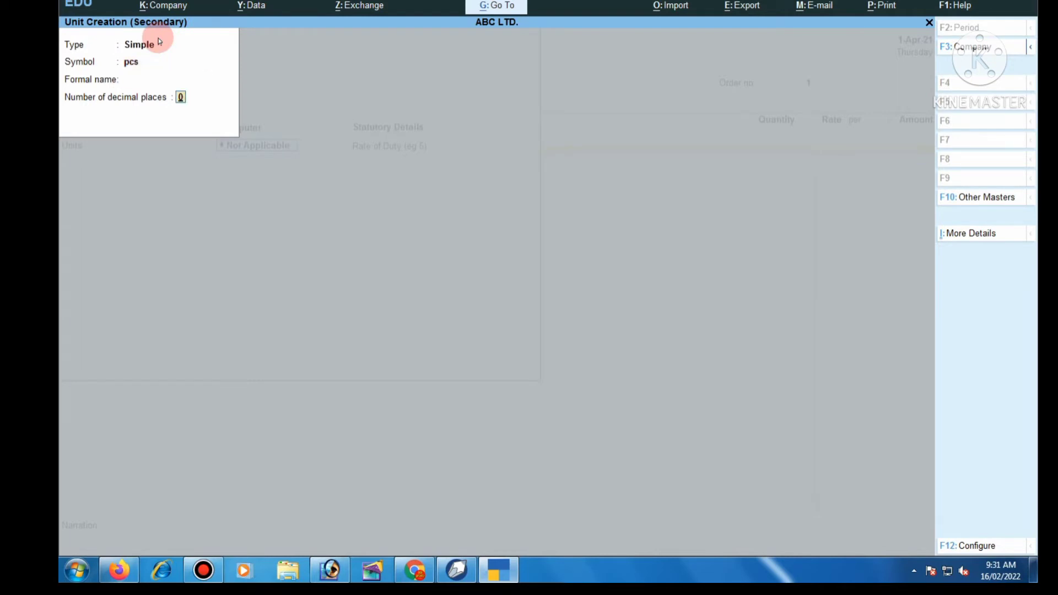
key(Return)
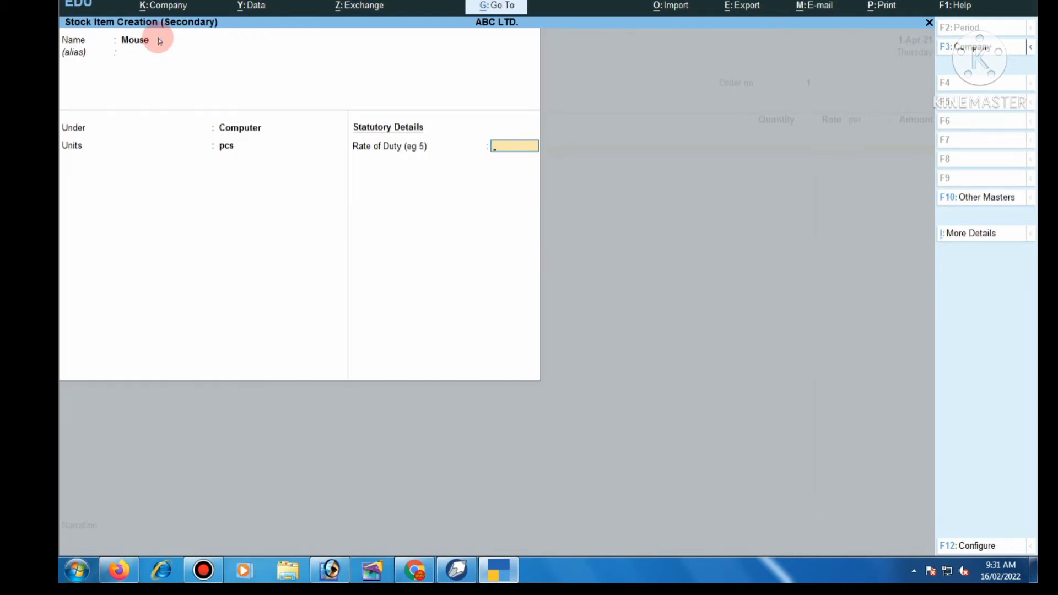
key(Return)
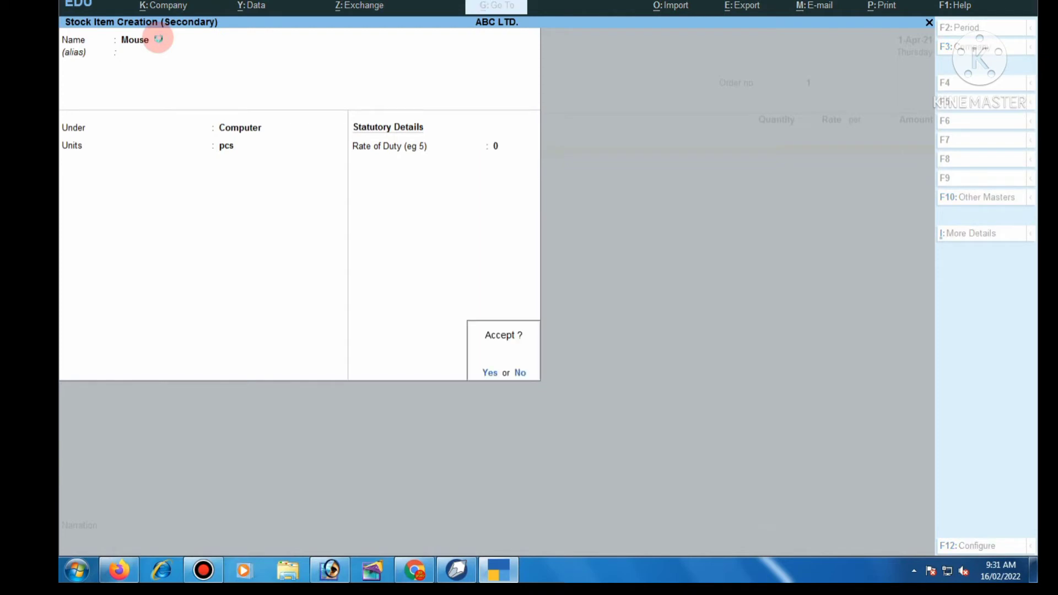
key(Return)
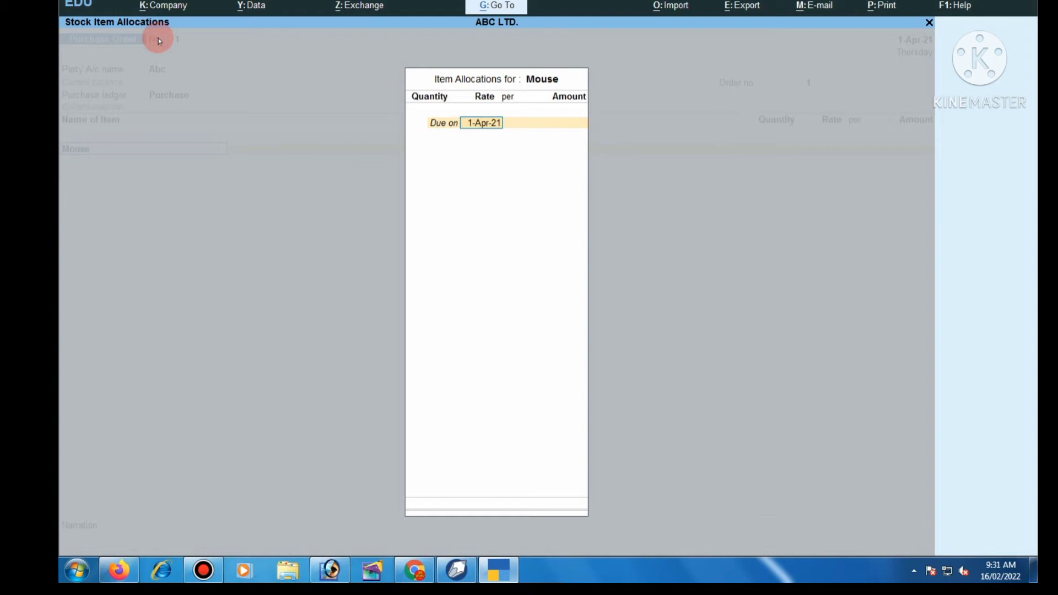
- Set due date 1-Mar-22 and allocate 10 pcs of Mouse at 200, totalling 2,000.00
key(BackSpace)
text(1-ms)
text(rc)
text(h-2)
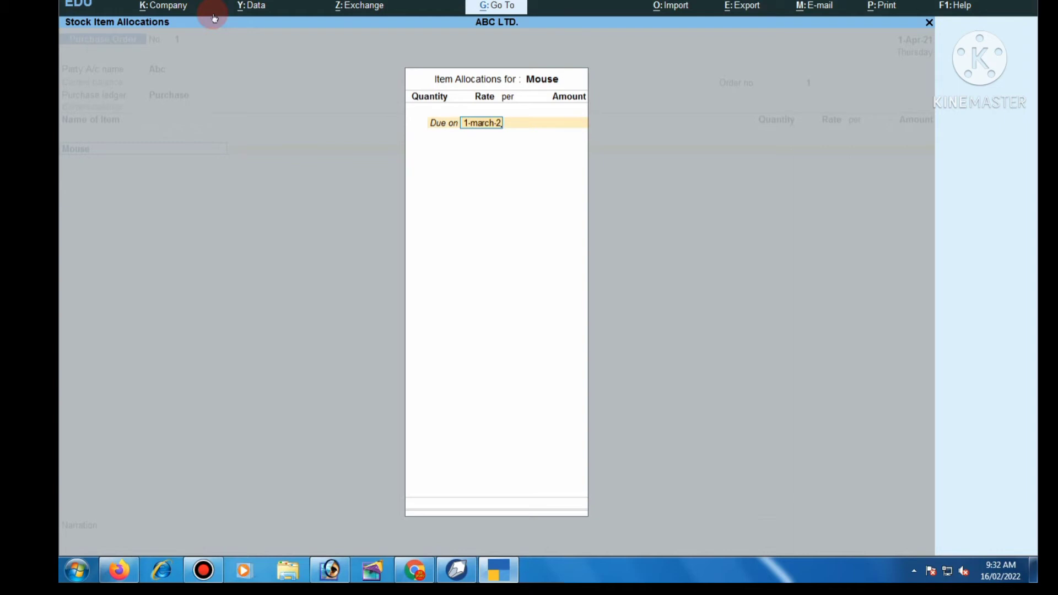
text(22)
key(Return)
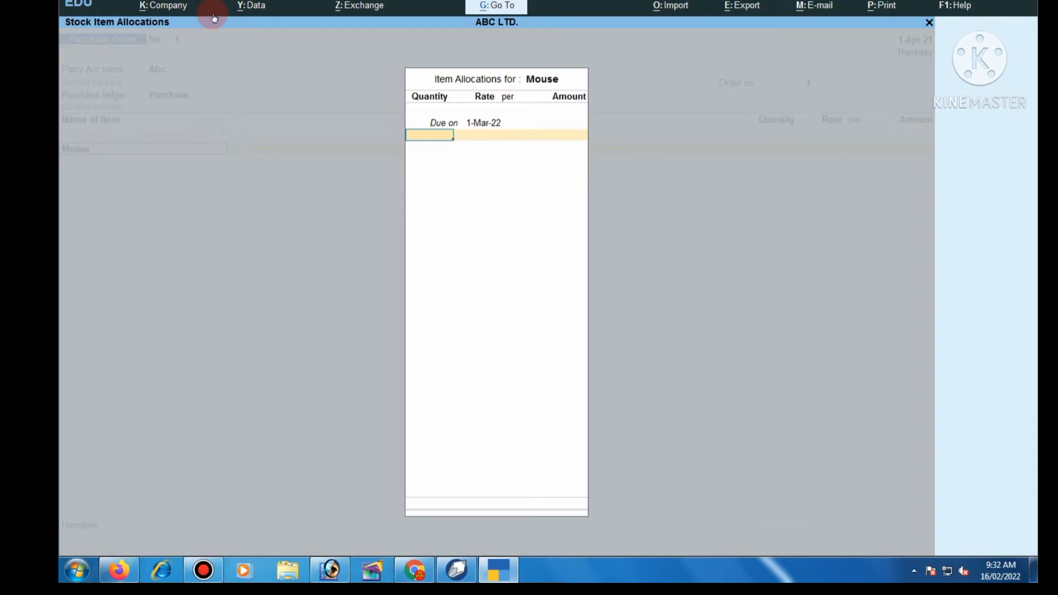
text(10)
key(Return)
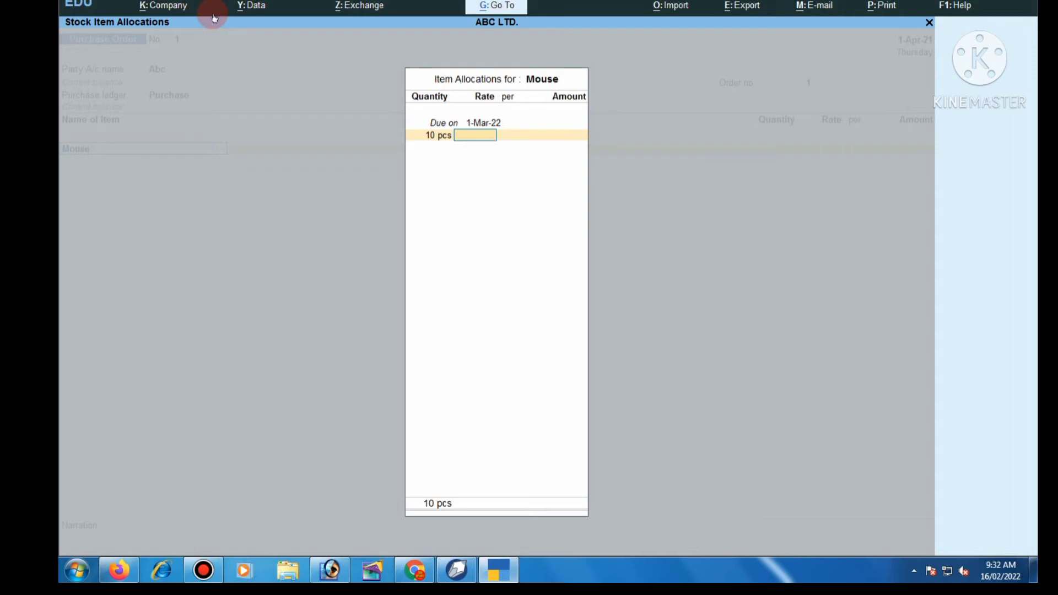
text(200)
key(Return)
key(Return)
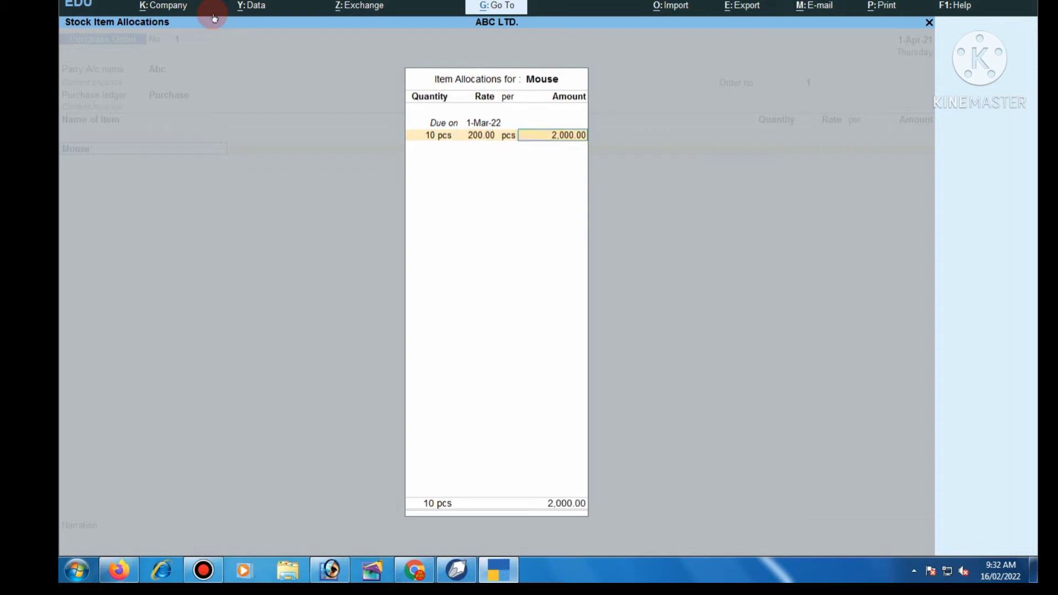
key(Return)
key(Return)
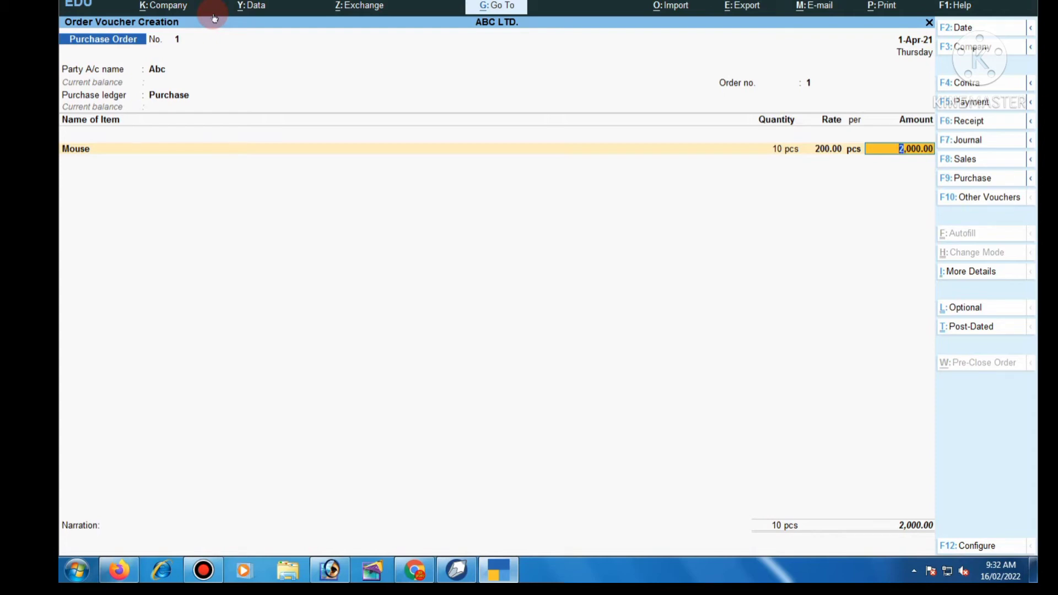
- Save Purchase Order No. 1 and open a blank Sales Order from F8: Sales
key(Return)
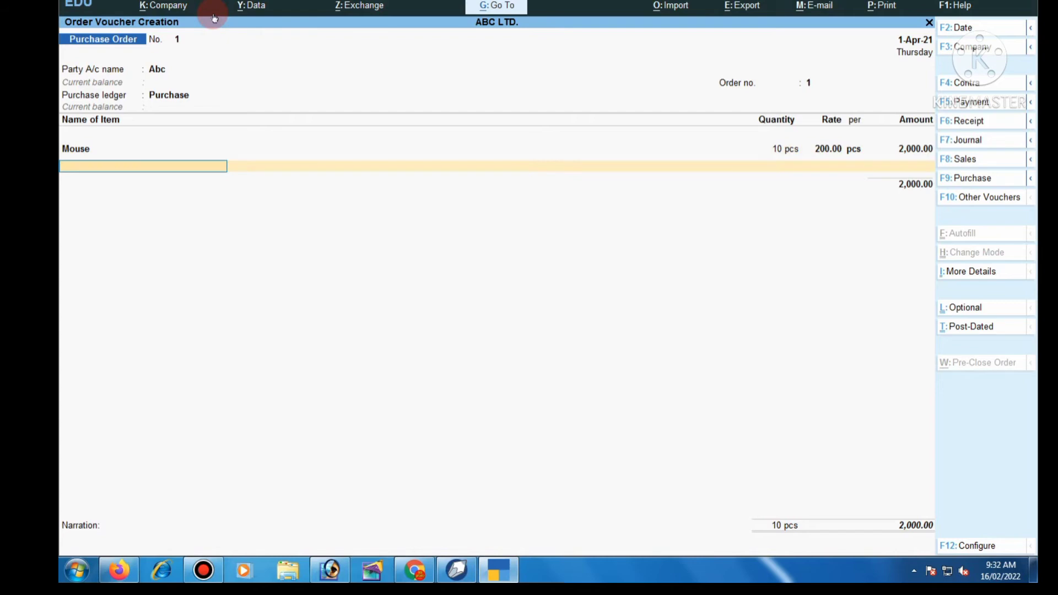
key(Return)
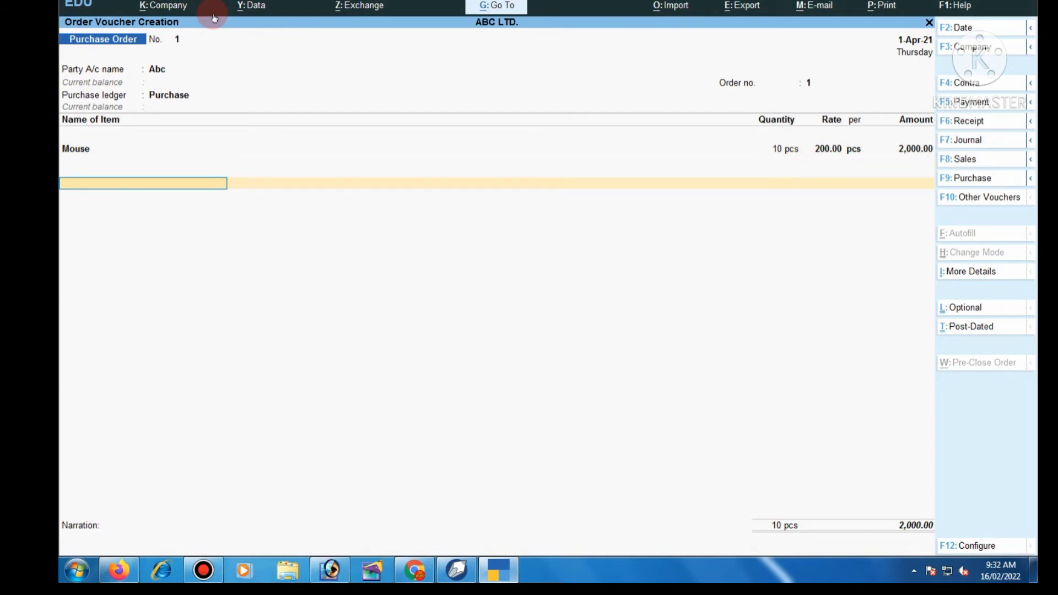
key(ctrl+a)
click(1033, 160)
click(855, 198)
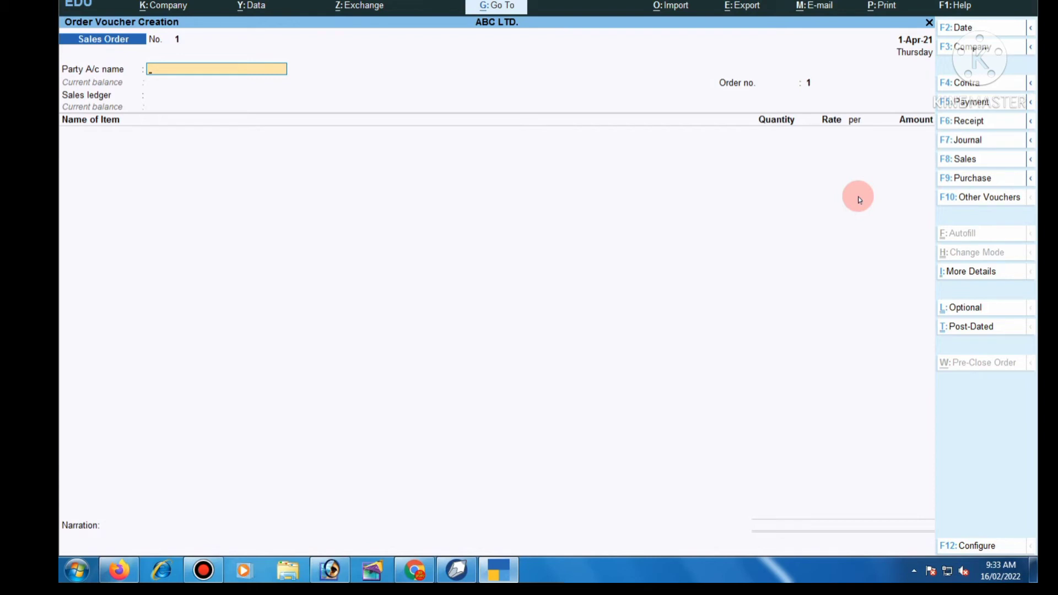
- Create a new party ledger named XYZ under Sundry Debtors
text(ss)
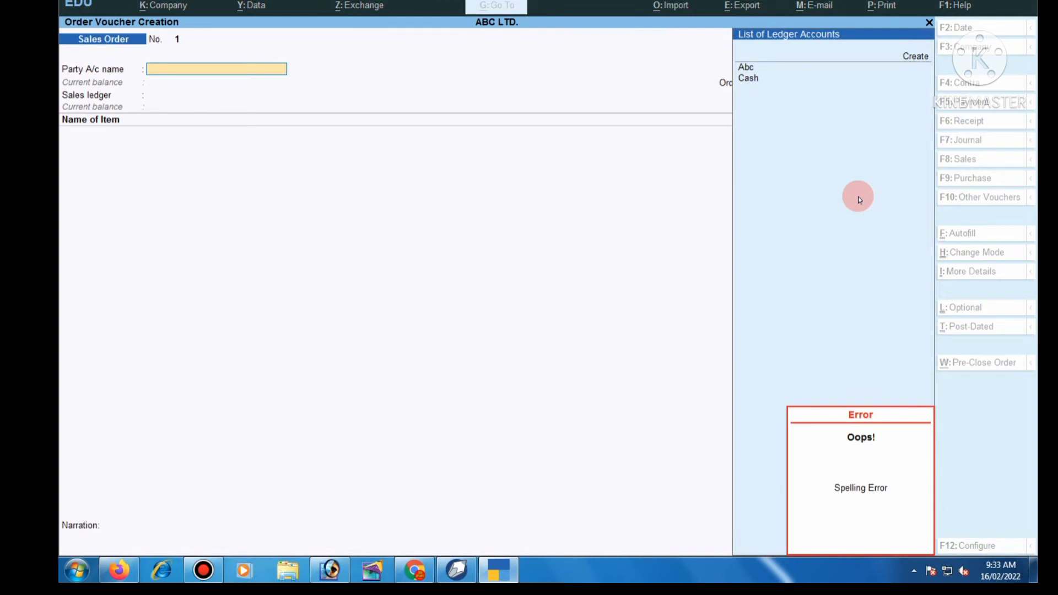
key(alt+c)
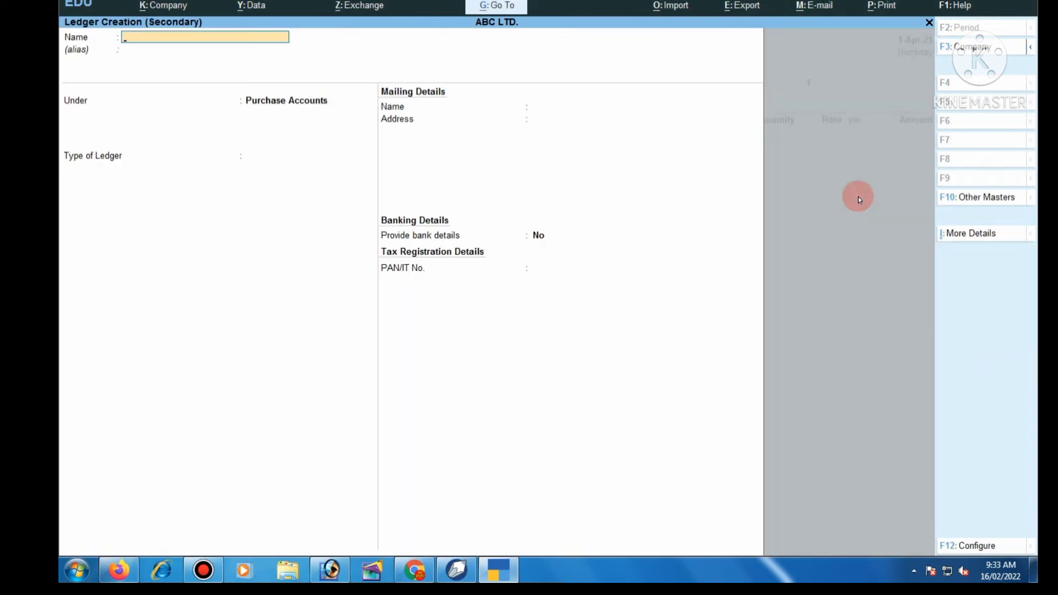
text(XYZ)
key(Return)
key(Return)
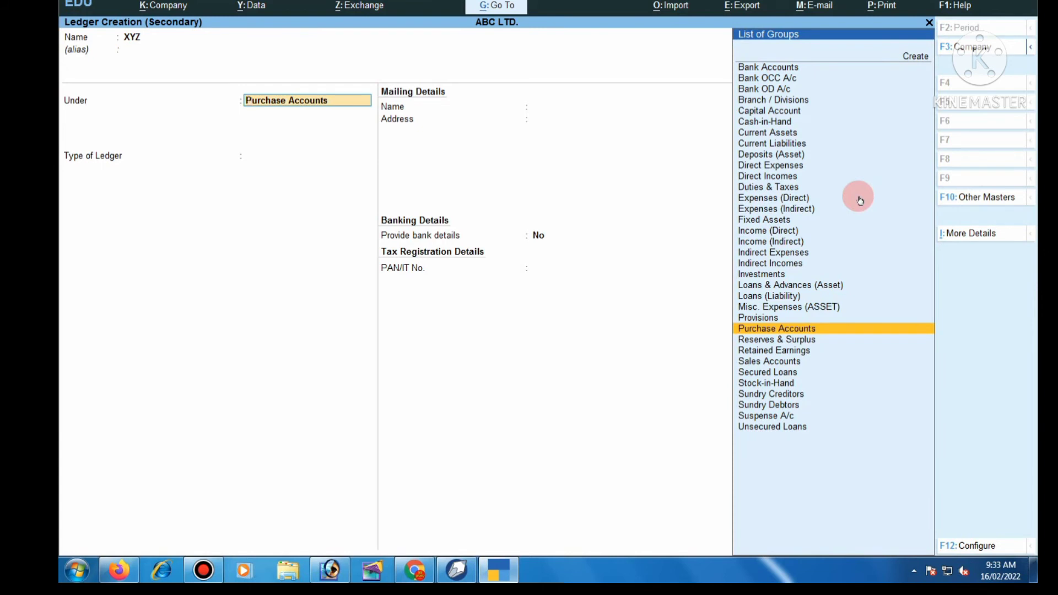
key(Down)
key(Down)
key(Down)
key(Down)
key(Down)
key(Down)
key(Down)
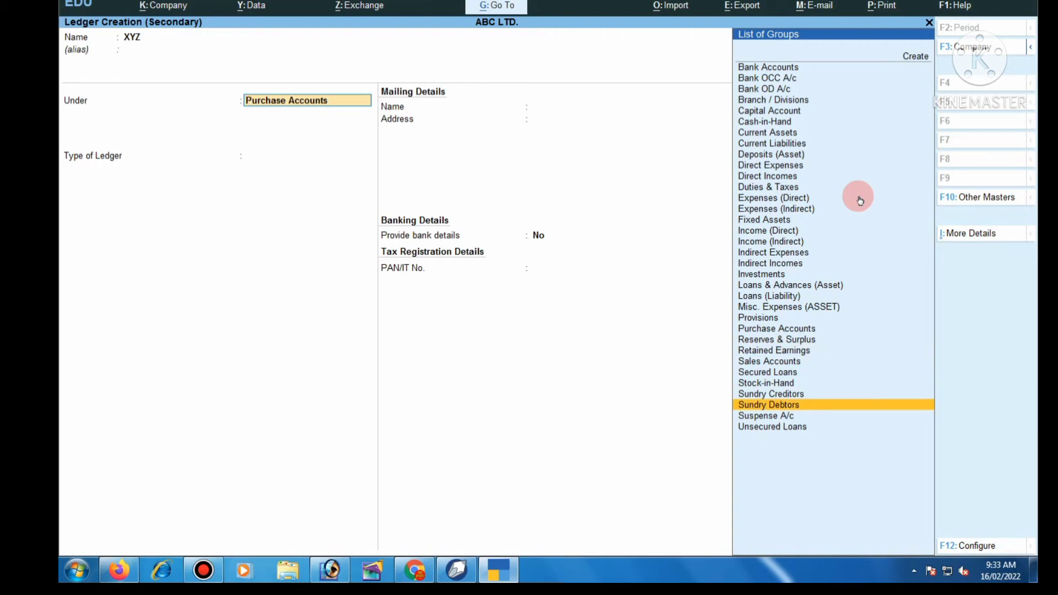
key(Return)
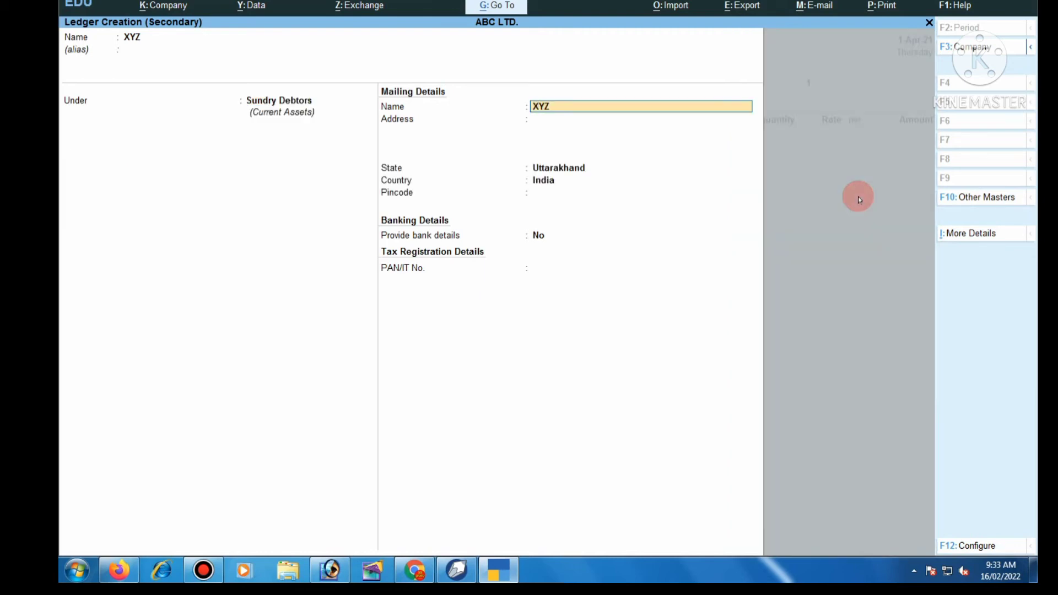
- Give ledger XYZ the address Delhi and state Delhi, then save it
key(ctrl)
key(Return)
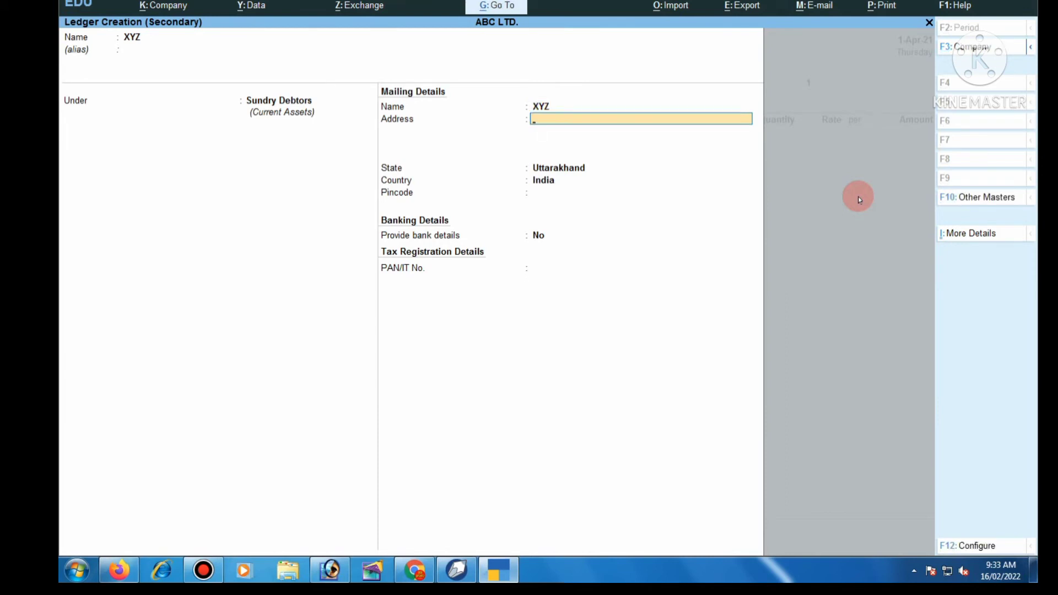
text(Delhi)
key(Return)
key(Return)
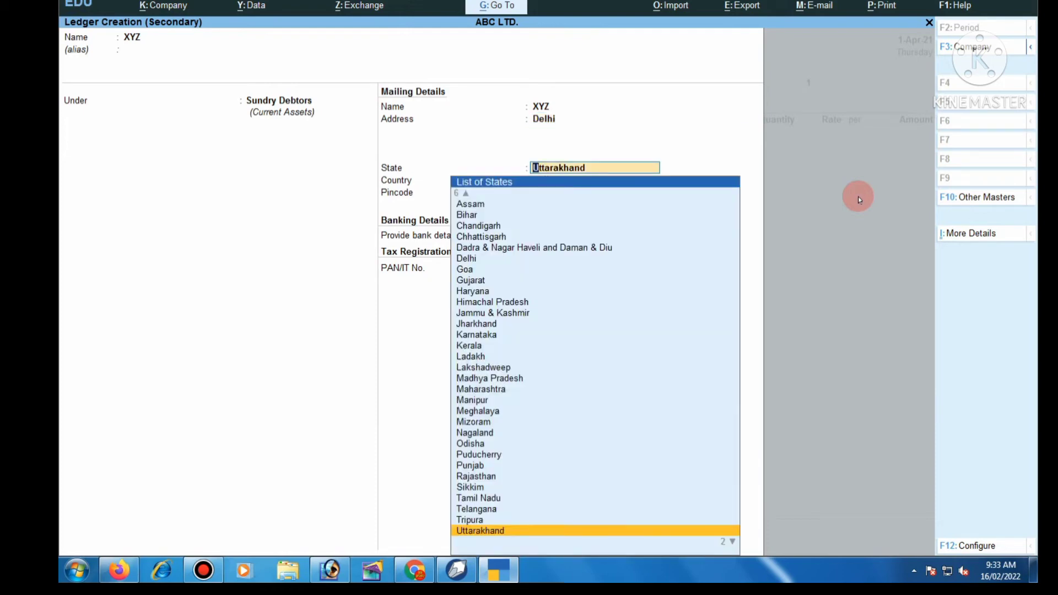
text(D)
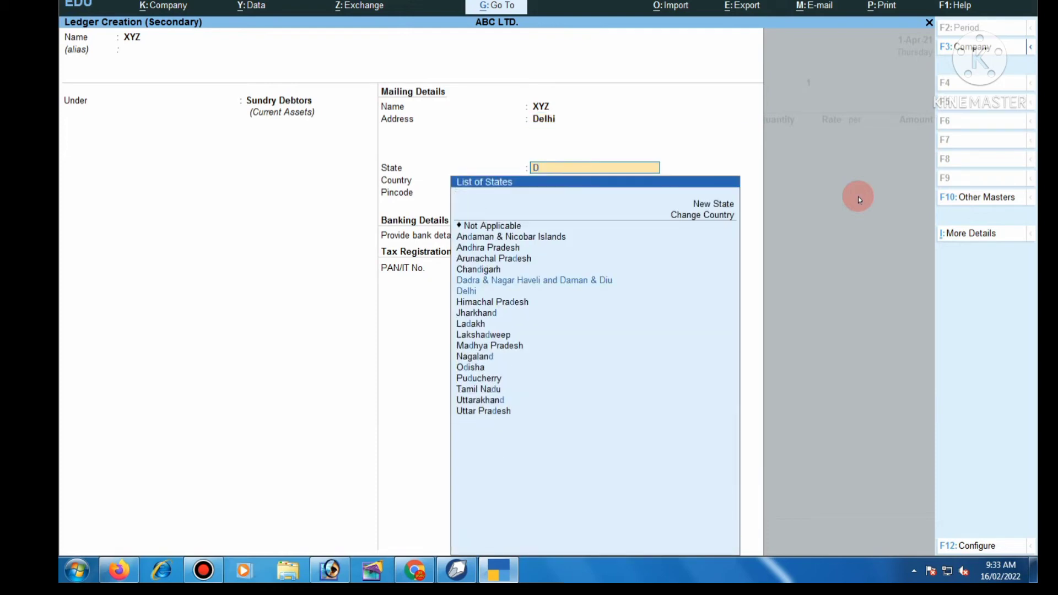
text(e)
key(Return)
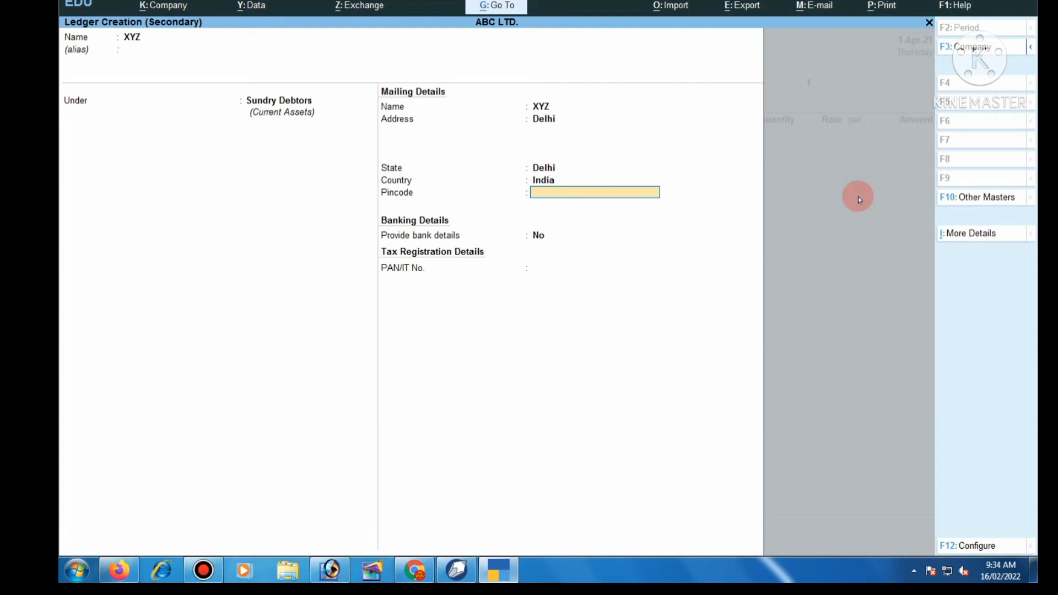
key(Return)
key(Return)
key(Return)
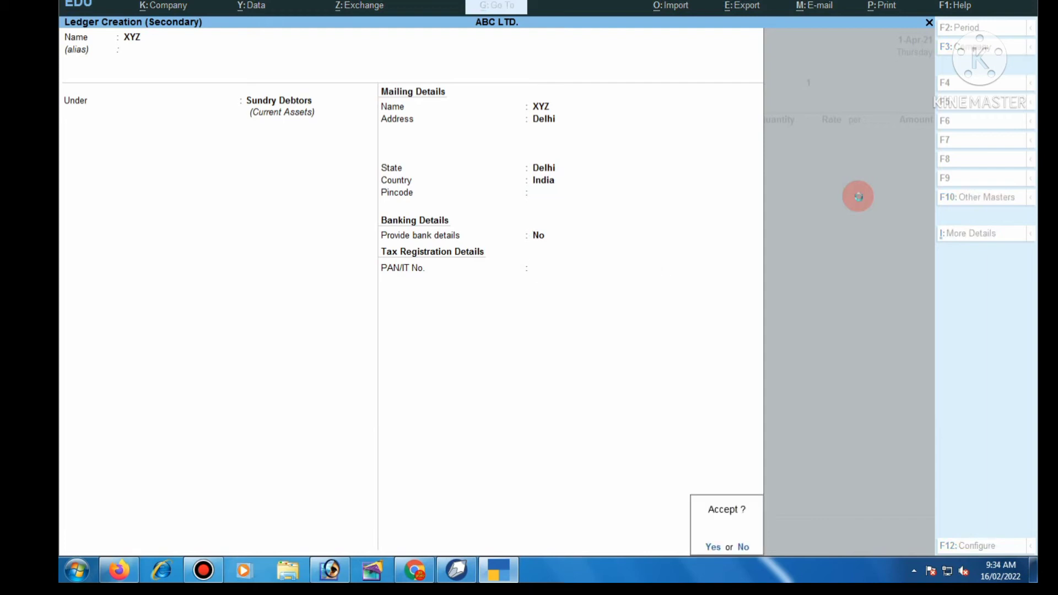
key(Return)
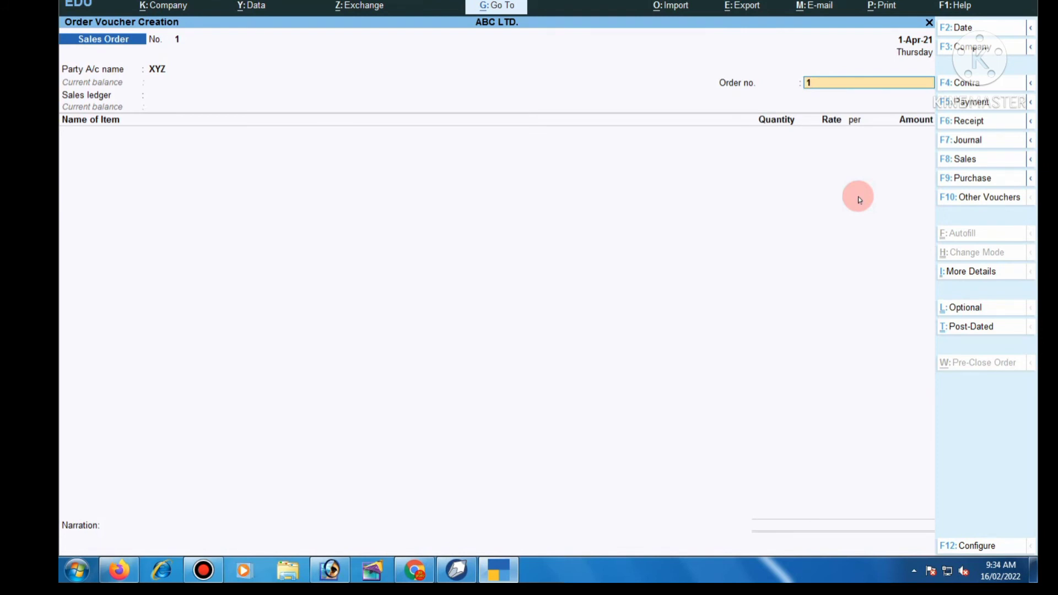
- Keep order no. 1 and create a 'Sales' ledger under Sales Accounts, type Not Applicable
key(Return)
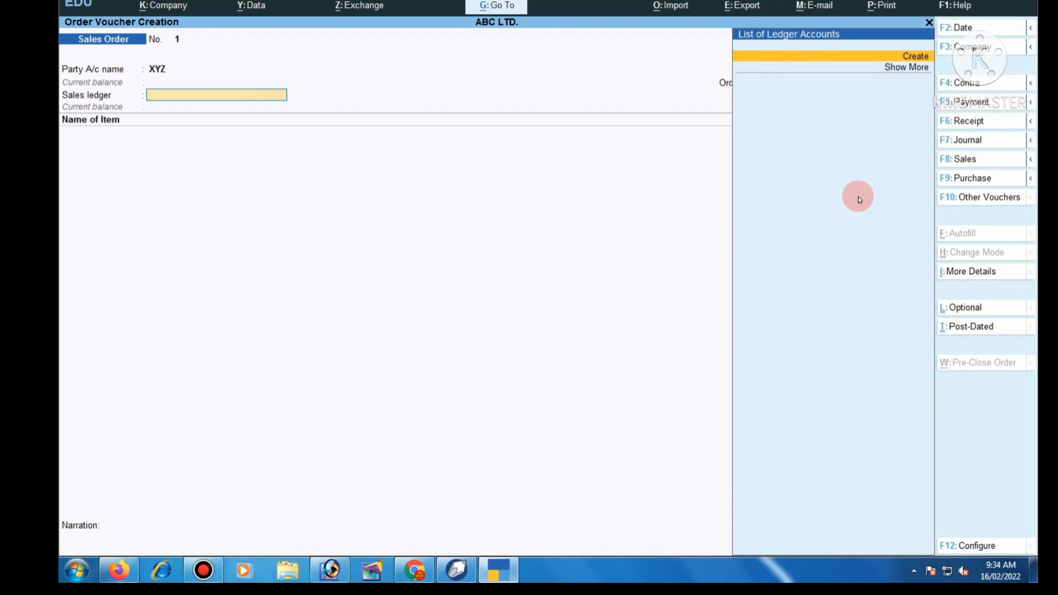
key(Return)
text(Sale)
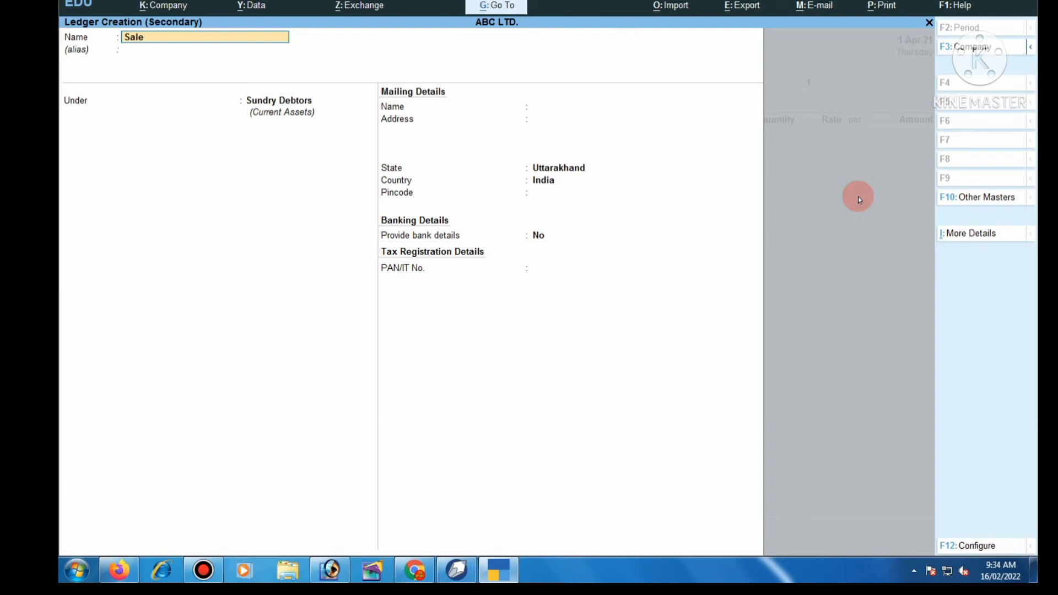
text(s)
key(Return)
text(S)
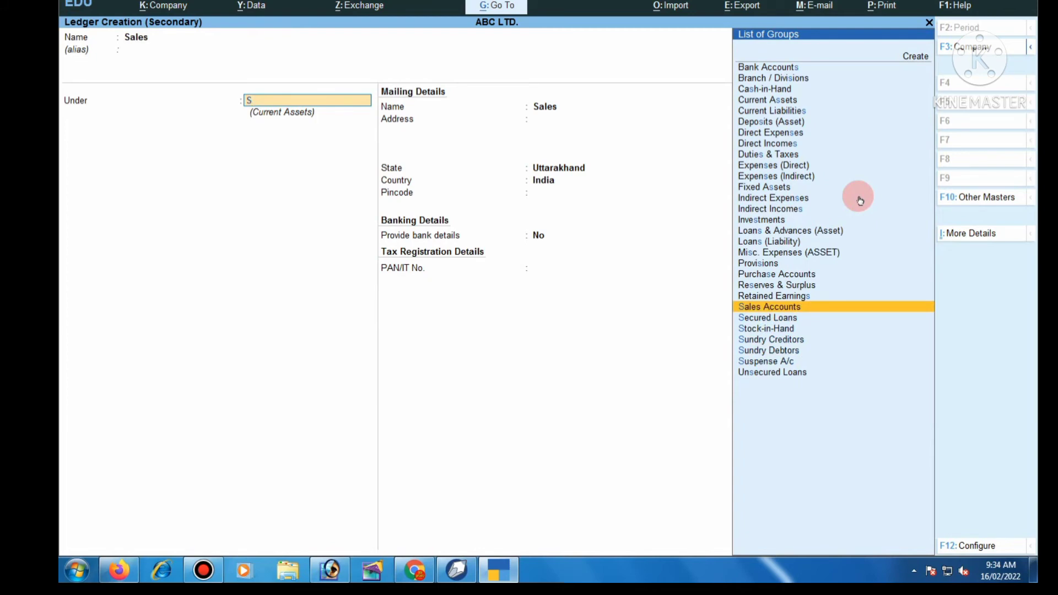
key(Return)
key(Return)
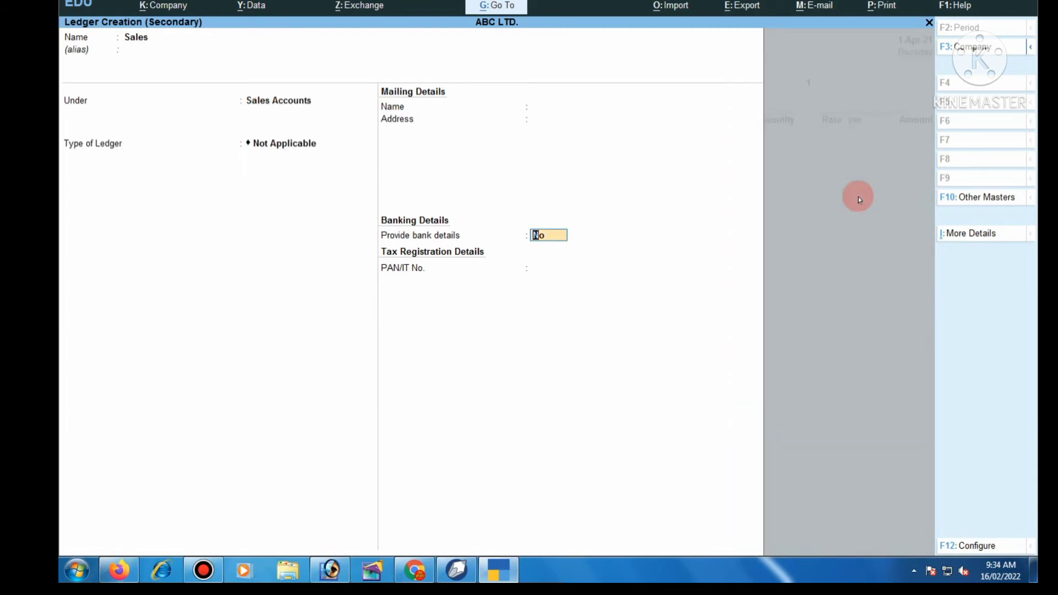
key(ctrl)
key(ctrl+a)
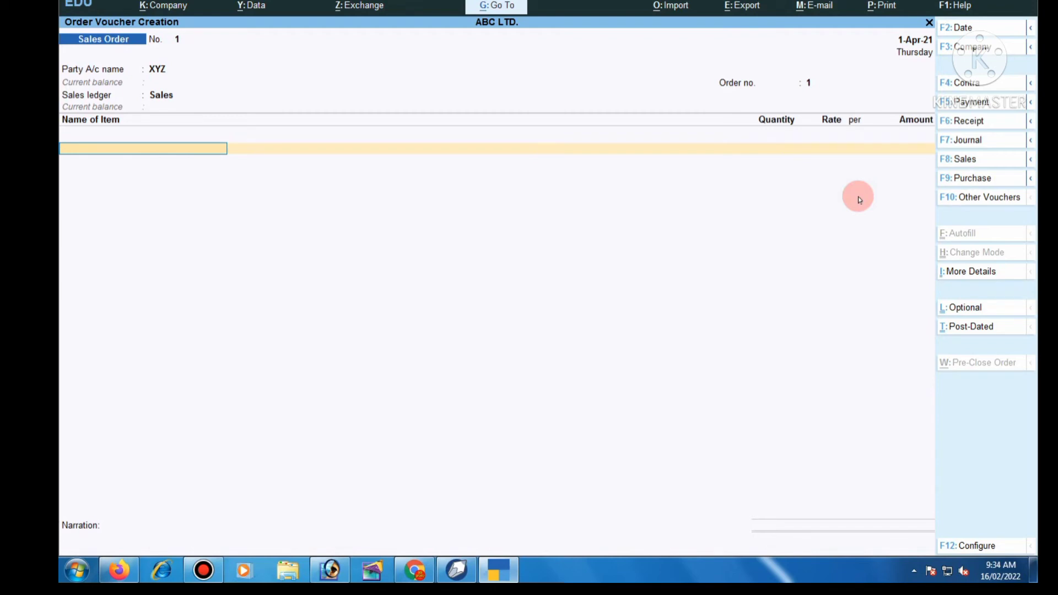
- Create stock item Keyboard under the Computer group, measured in pcs, with rate of duty left blank
key(alt+c)
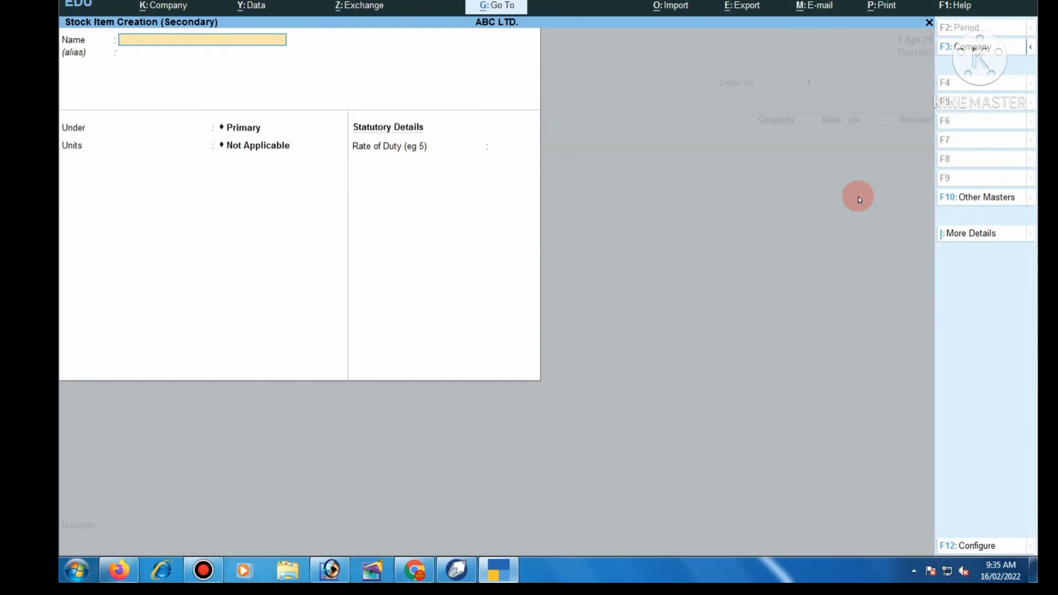
text(Keyboard)
key(Return)
key(Return)
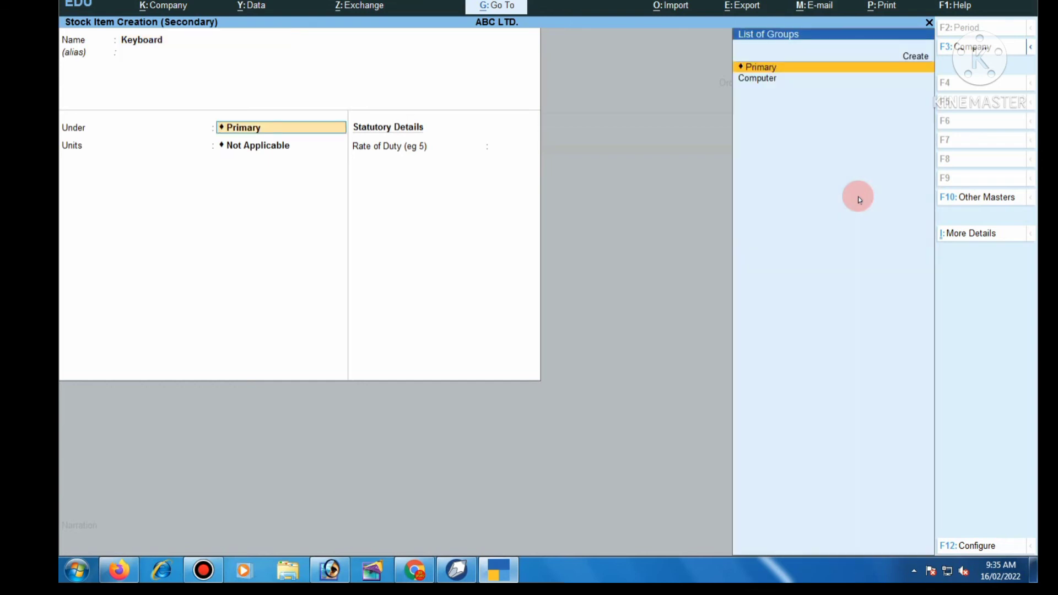
key(Down)
key(Return)
key(Down)
key(Return)
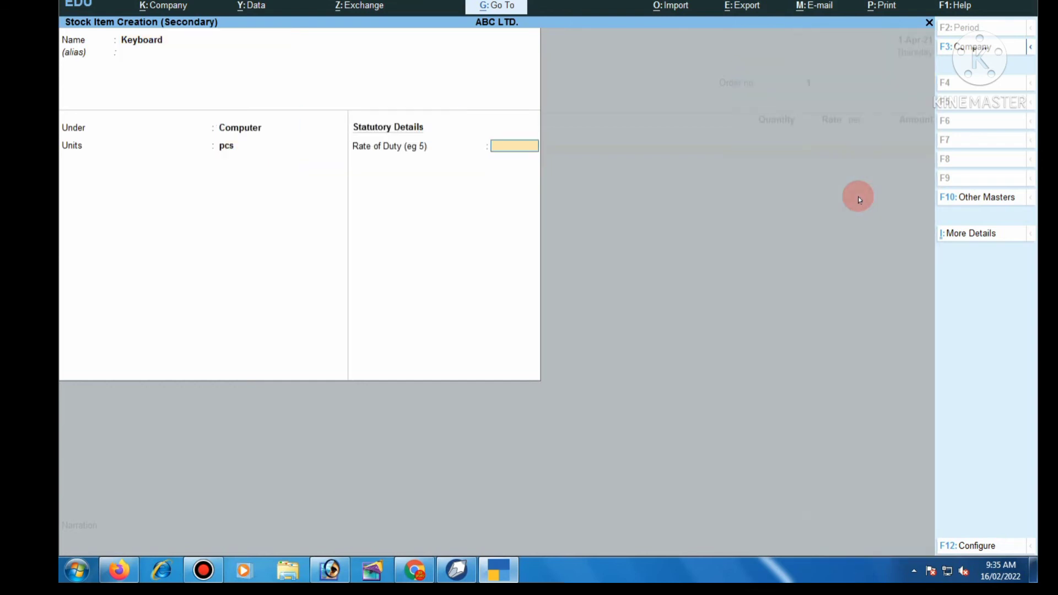
key(Return)
key(Return)
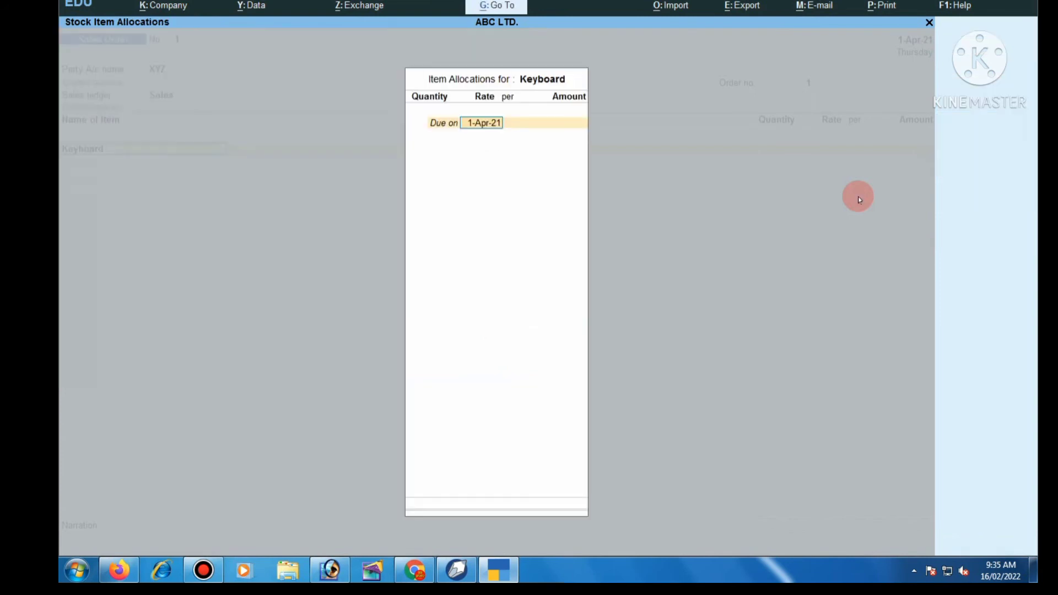